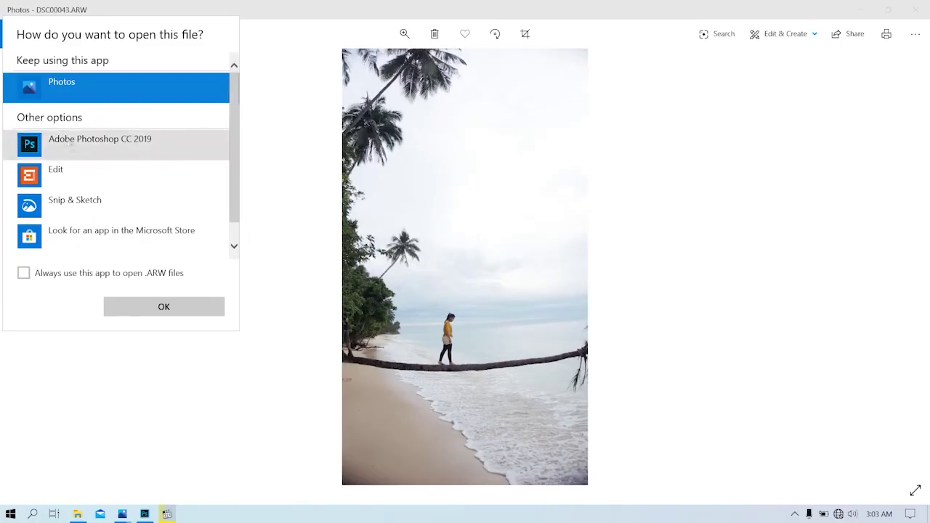
# Step: Open the raw beach photo with Adobe Photoshop CC 2019
pyautogui.click(76, 149)
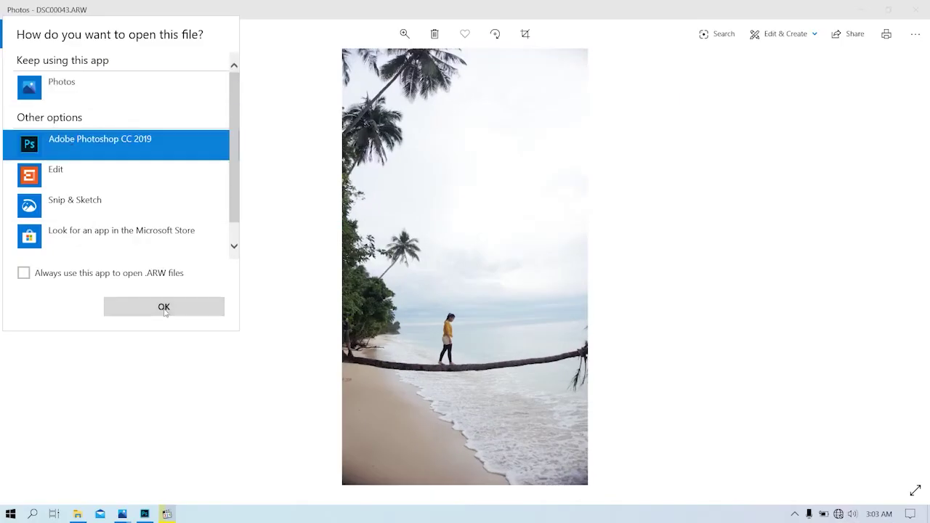
# Step: In Camera Raw, flatten the tones by lowering contrast, whites, blacks and shadows
pyautogui.click(163, 305)
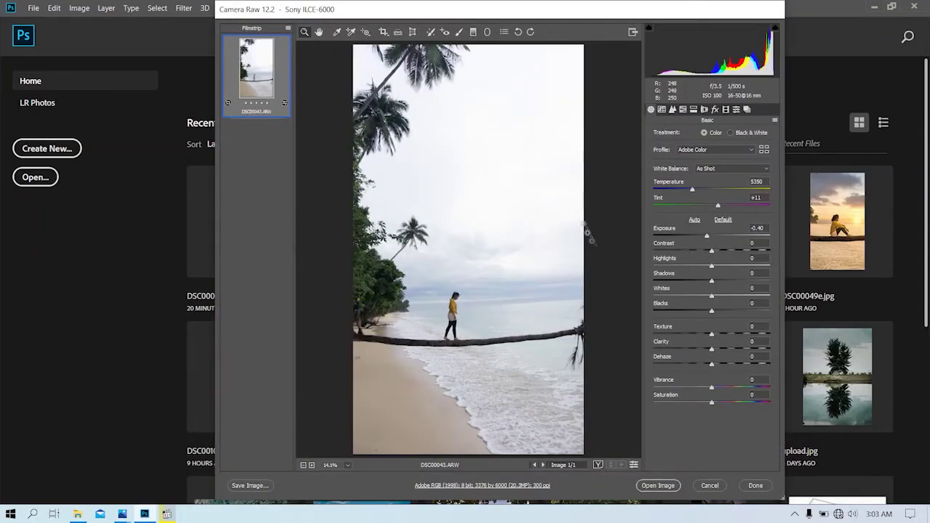
pyautogui.moveTo(694, 251)
pyautogui.mouseDown()
pyautogui.moveTo(713, 238)
pyautogui.moveTo(696, 266)
pyautogui.mouseUp()
pyautogui.click(683, 296)
pyautogui.click(695, 311)
pyautogui.click(702, 282)
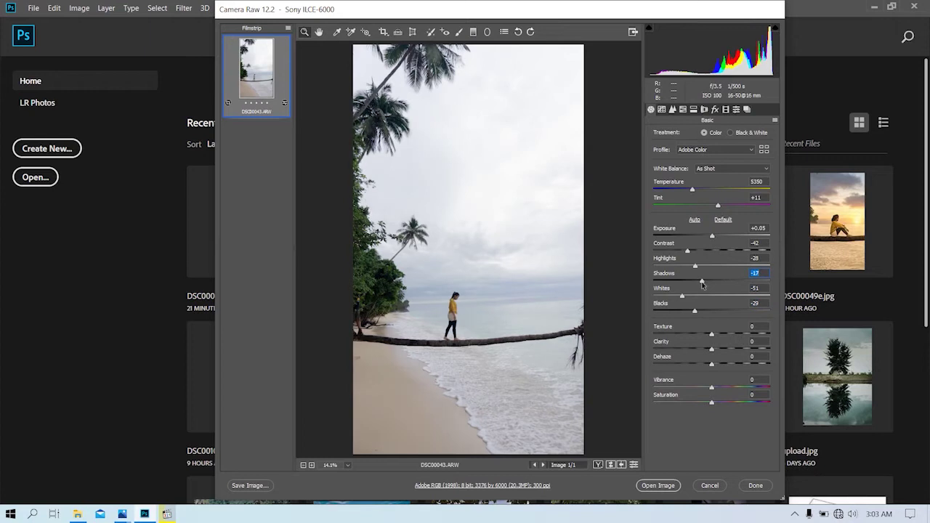
# Step: Boost vibrance, warm the white balance and adjust texture and clarity, then open the image
pyautogui.moveTo(731, 387); pyautogui.dragTo(743, 389)
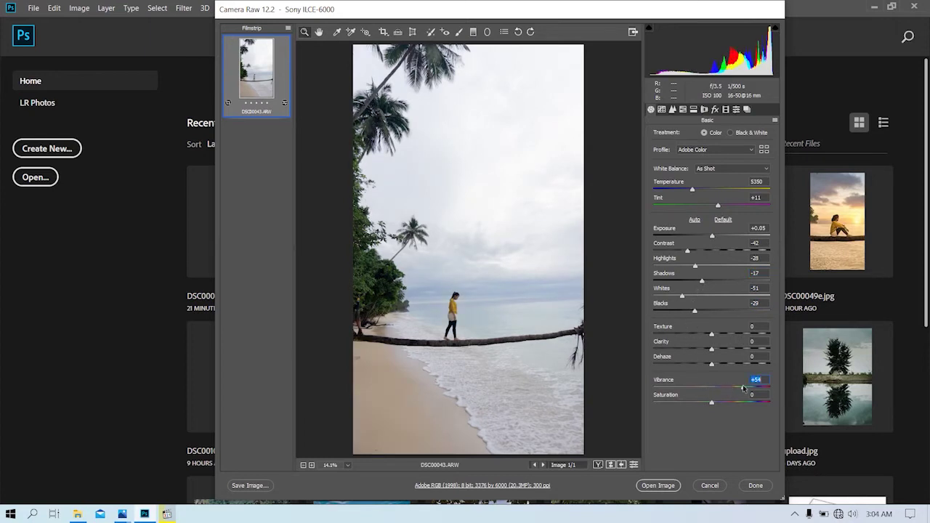
pyautogui.click(699, 190)
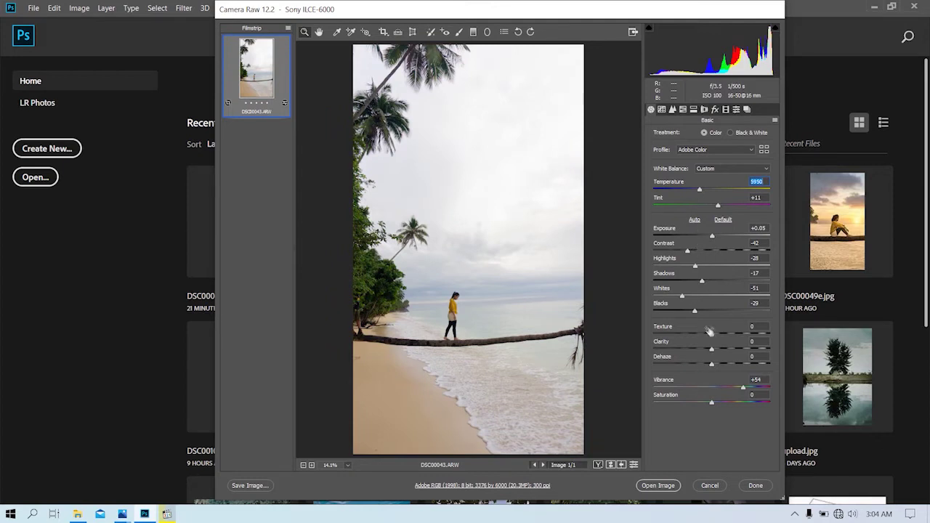
pyautogui.moveTo(711, 332)
pyautogui.mouseDown()
pyautogui.moveTo(718, 349)
pyautogui.moveTo(707, 365)
pyautogui.mouseUp()
pyautogui.click(658, 485)
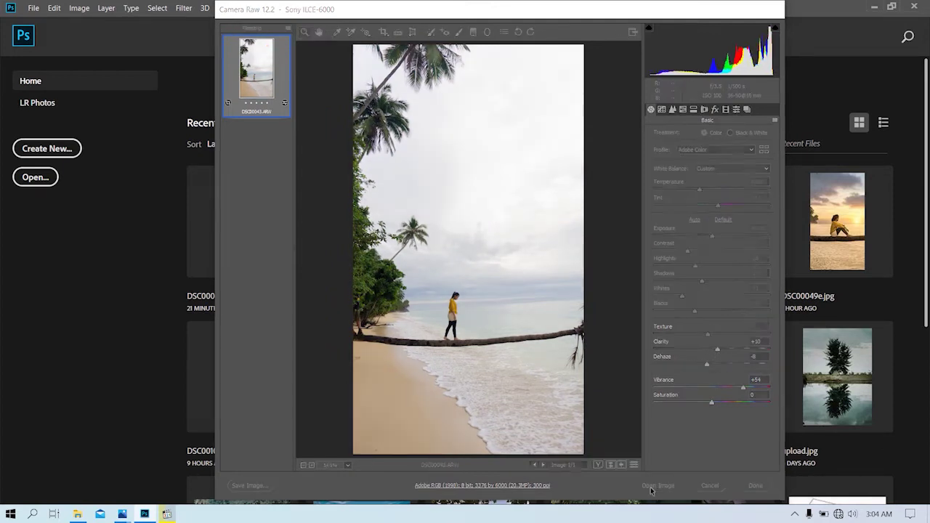
pyautogui.moveTo(553, 85); pyautogui.dragTo(555, 103)
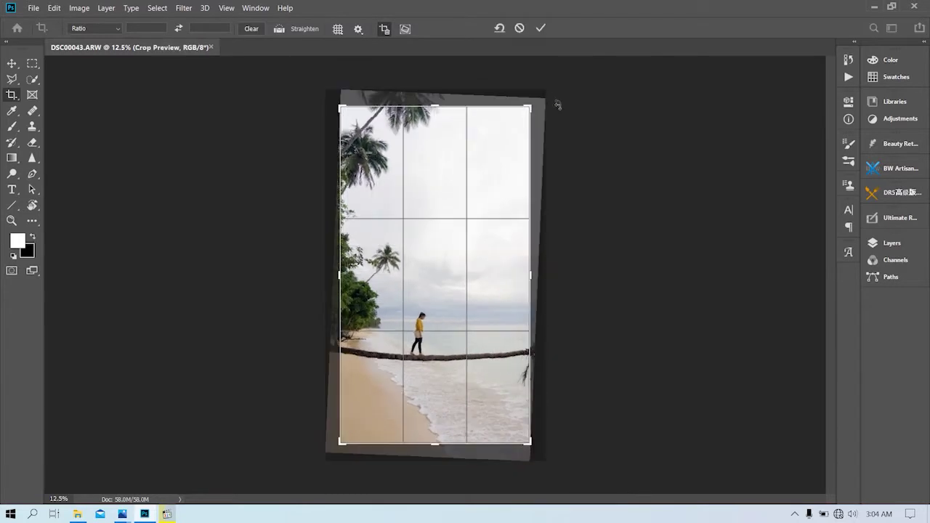
# Step: Straighten and trim the crop box to a vertical frame and apply it
pyautogui.moveTo(528, 276); pyautogui.dragTo(526, 276)
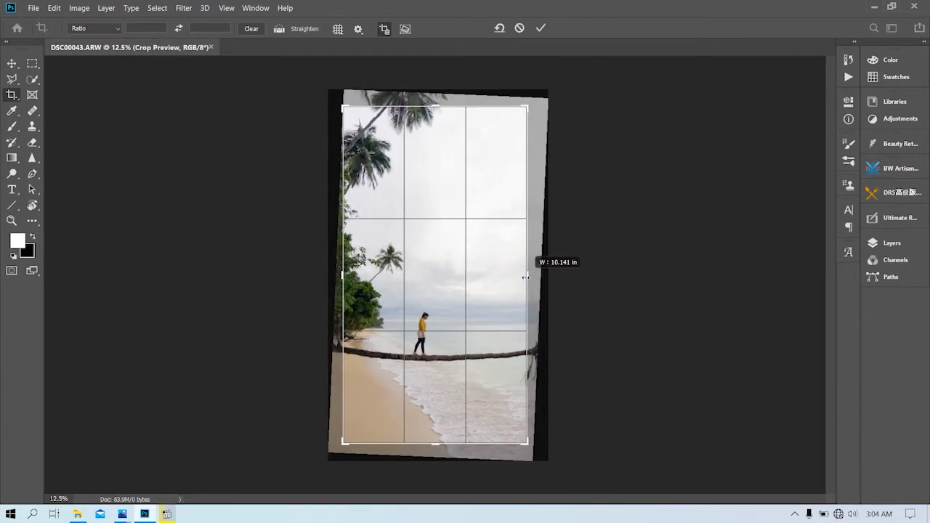
pyautogui.moveTo(436, 110); pyautogui.dragTo(441, 114)
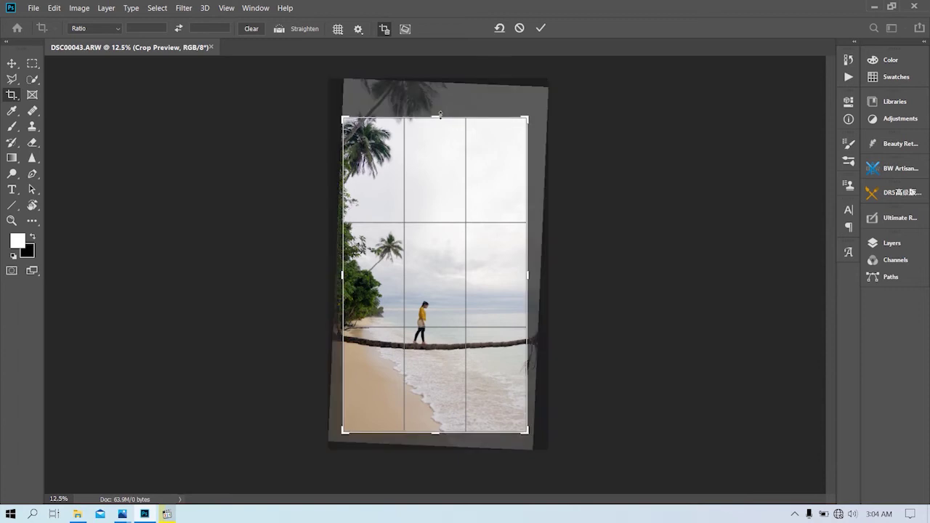
pyautogui.press('Return')
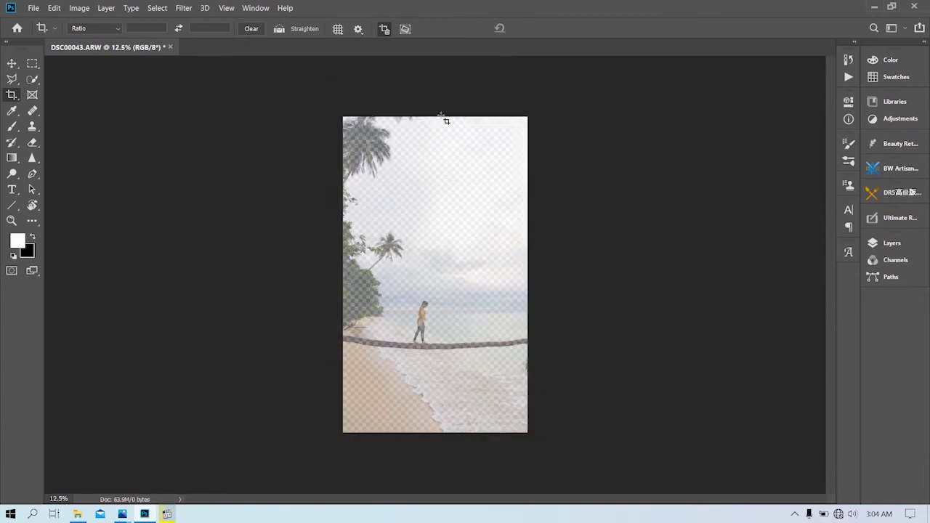
# Step: Resize the image to 2000 px wide (2000 × 3425)
pyautogui.click(80, 8)
pyautogui.click(120, 96)
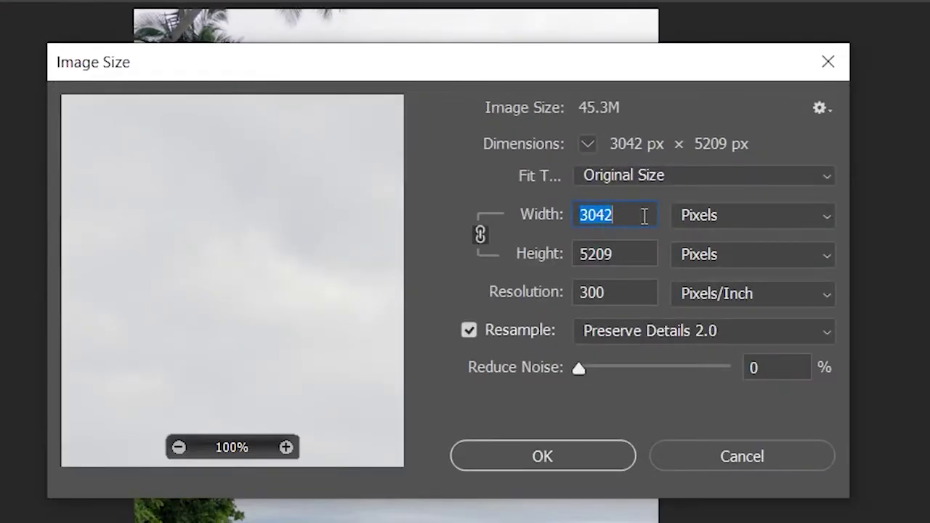
pyautogui.write('2000')
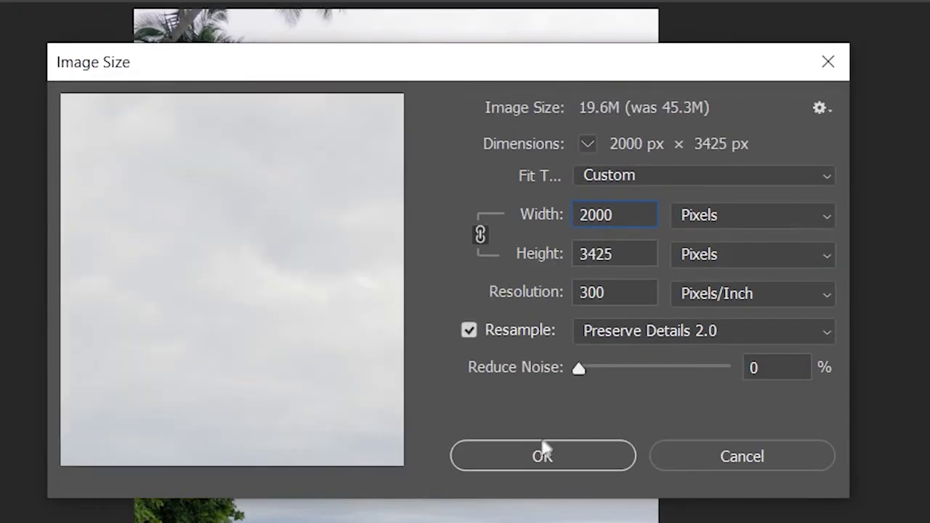
pyautogui.click(550, 462)
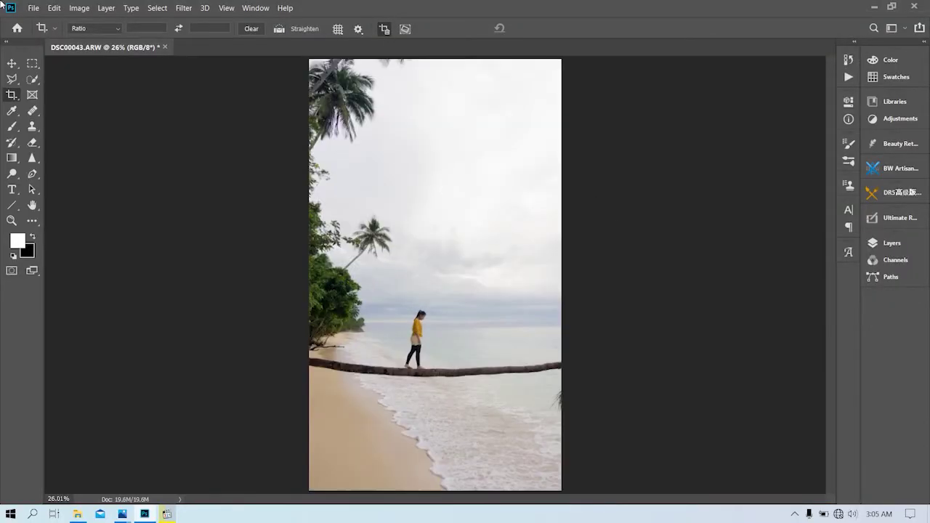
pyautogui.click(12, 63)
pyautogui.click(183, 8)
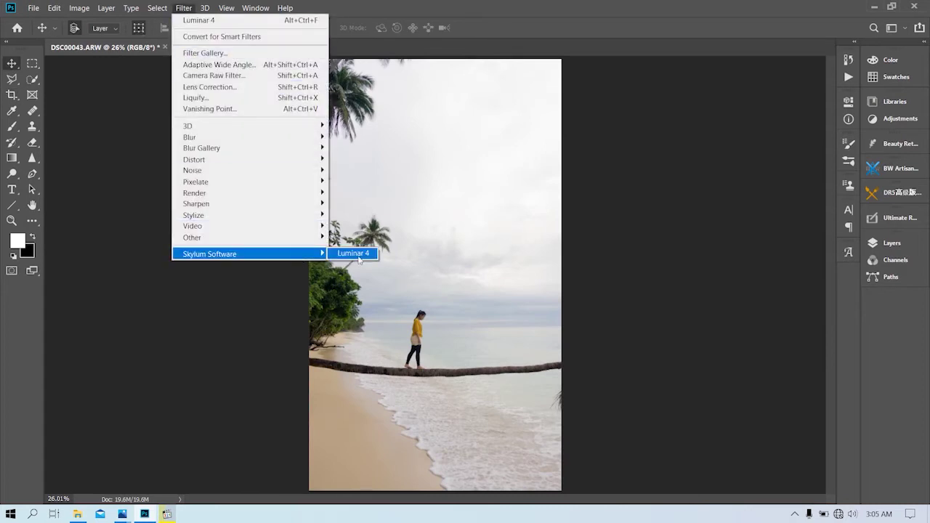
# Step: Launch Luminar 4 and replace the sky with Sunset Clouds 1 using AI Sky Replacement
pyautogui.click(359, 257)
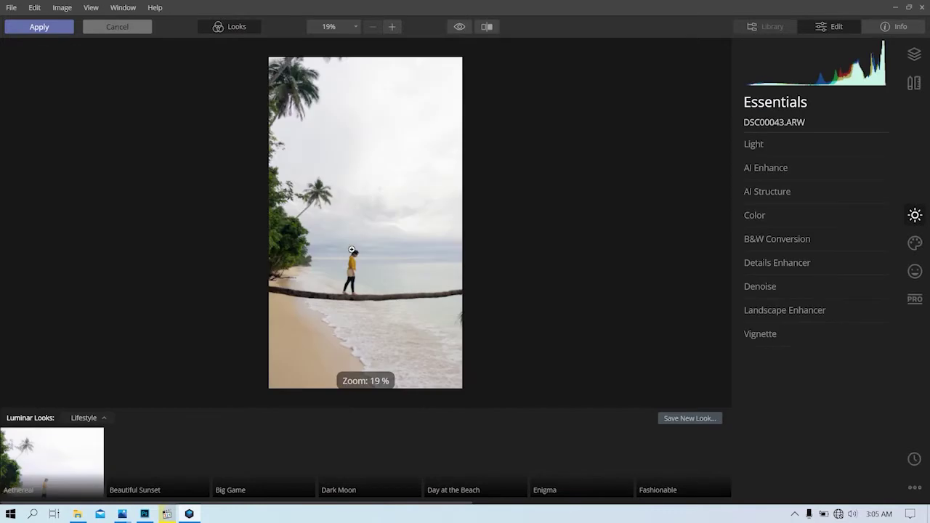
pyautogui.click(915, 242)
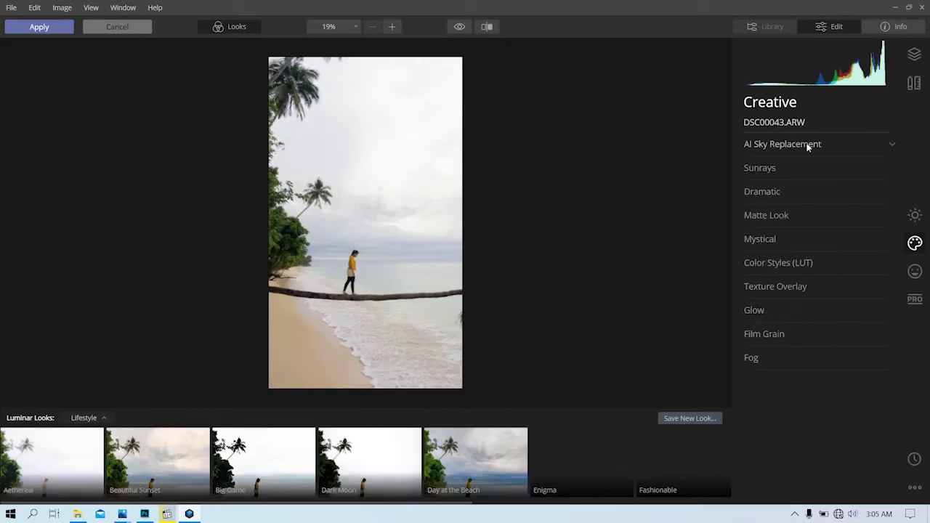
pyautogui.click(795, 145)
pyautogui.click(801, 171)
pyautogui.scroll(-2, 823, 457)
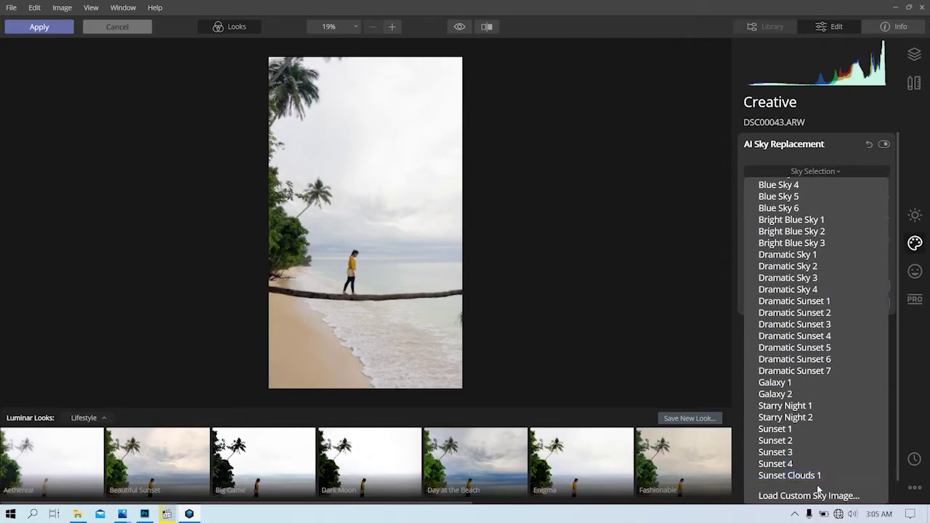
pyautogui.click(808, 474)
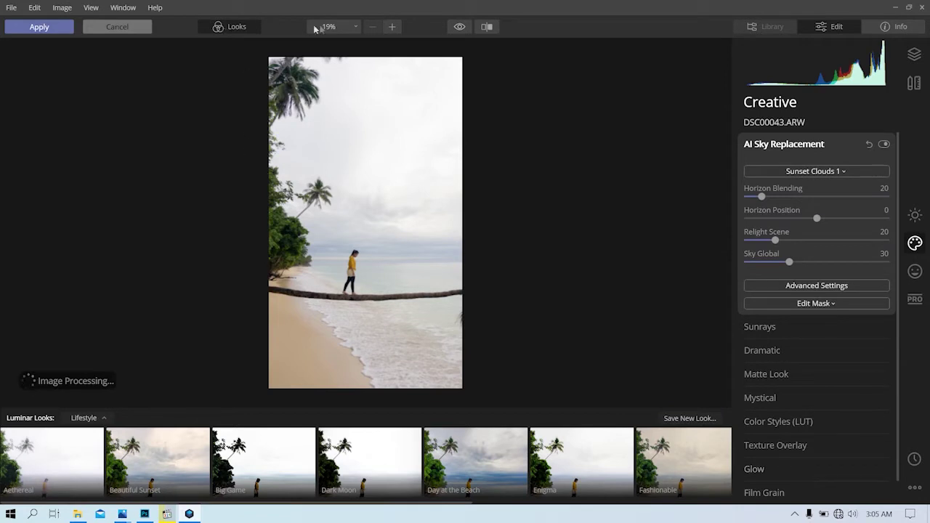
pyautogui.click(224, 29)
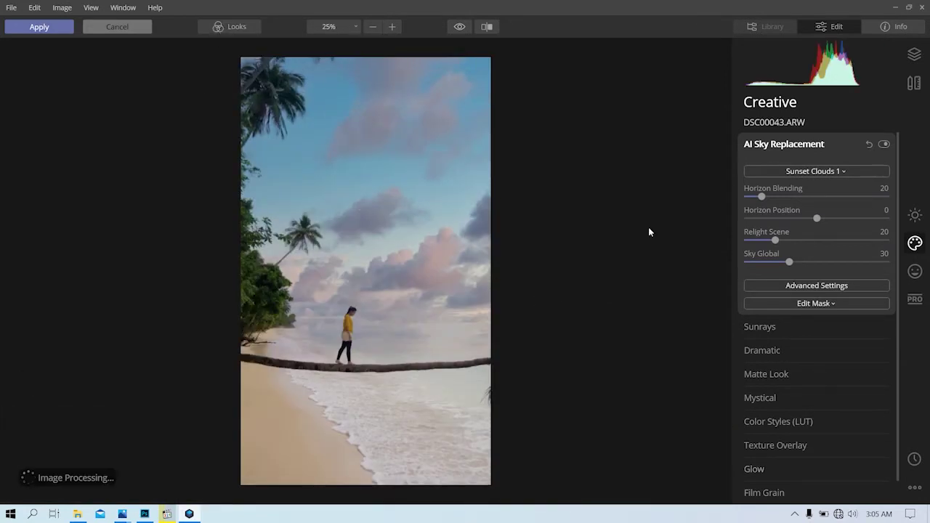
# Step: Set the new sky's Horizon Blending to 0 and Horizon Position to 13
pyautogui.moveTo(761, 196); pyautogui.dragTo(749, 196)
pyautogui.moveTo(817, 218)
pyautogui.mouseDown()
pyautogui.moveTo(785, 218)
pyautogui.moveTo(839, 220)
pyautogui.moveTo(828, 220)
pyautogui.mouseUp()
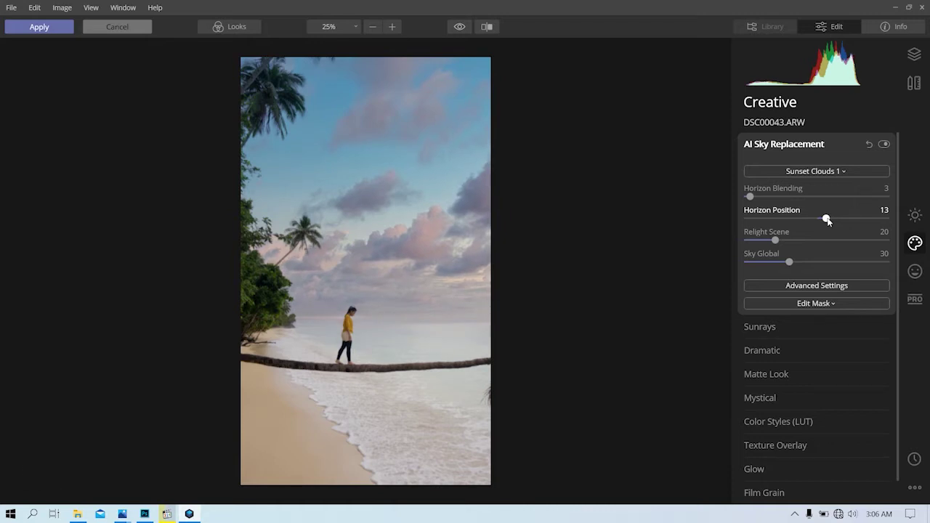
pyautogui.moveTo(750, 197); pyautogui.dragTo(756, 197)
# Step: Set Relight Scene to 100 and Sky Global to 73, comparing with the sky off
pyautogui.moveTo(775, 240); pyautogui.dragTo(865, 241)
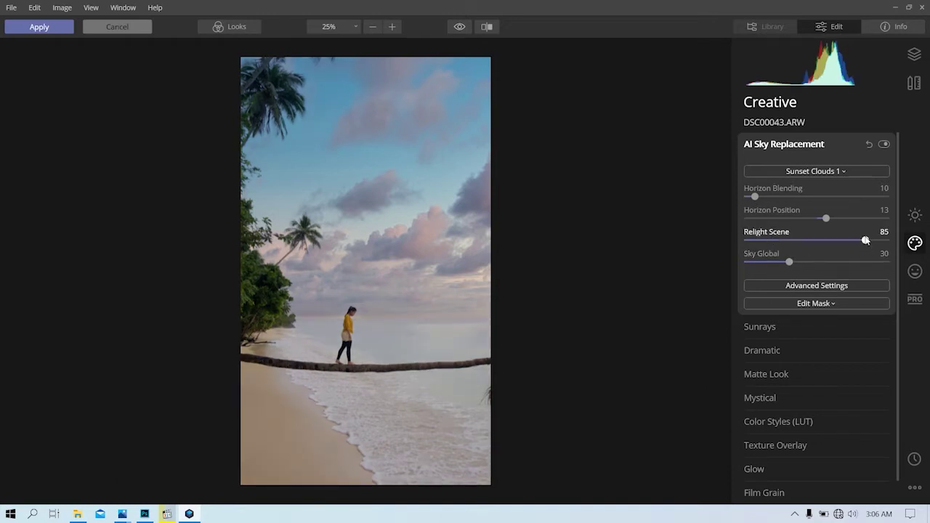
pyautogui.click(884, 144)
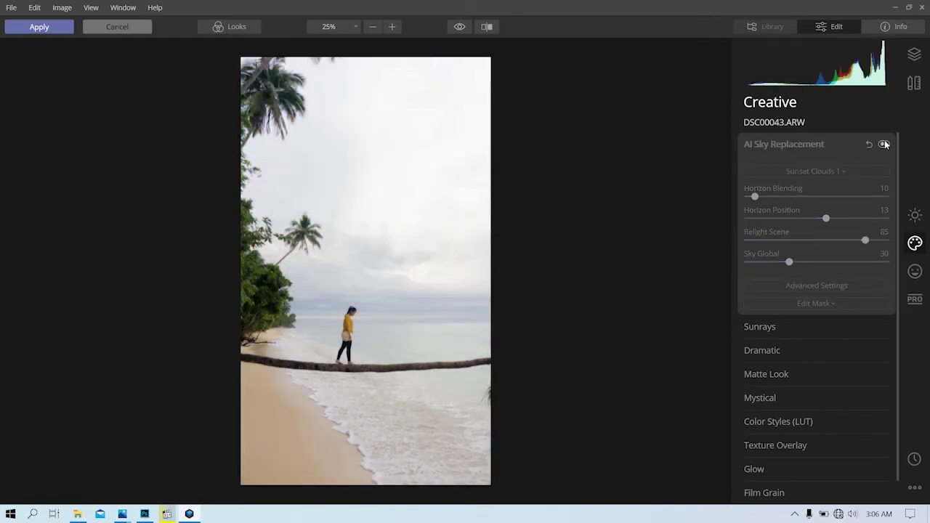
pyautogui.click(883, 143)
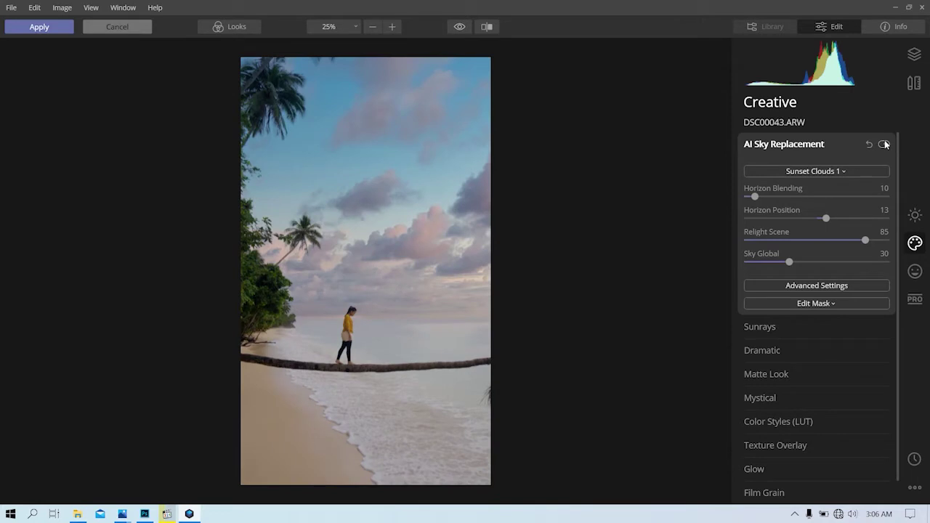
pyautogui.click(849, 262)
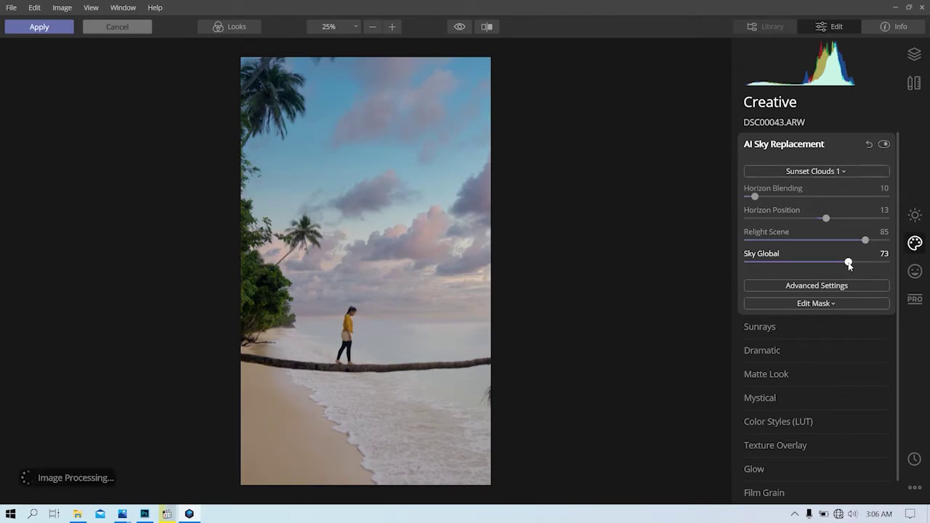
pyautogui.click(887, 240)
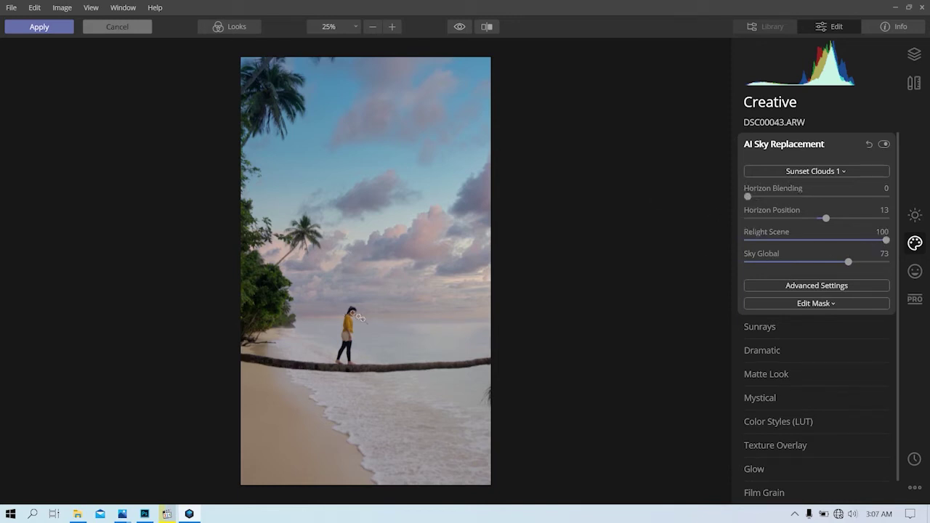
pyautogui.click(378, 317)
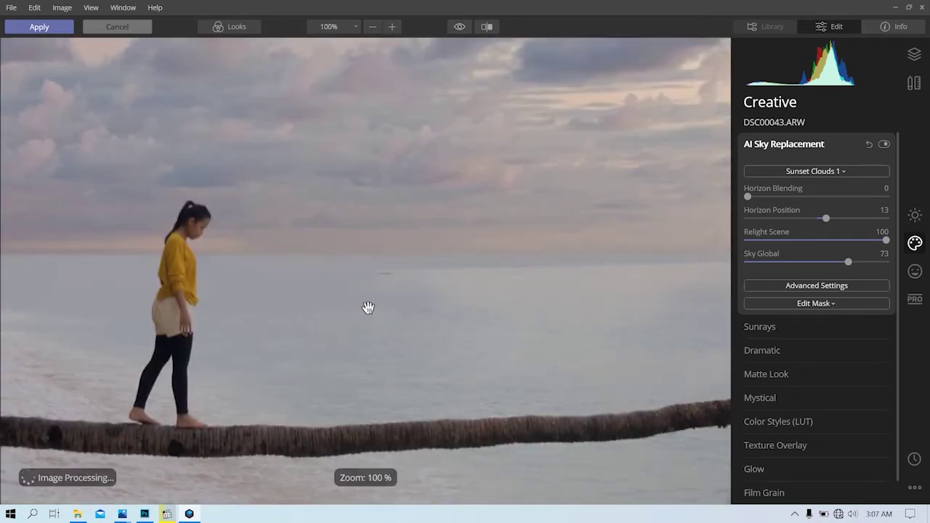
# Step: Inspect the girl and shoreline up close and set Horizon Position to 12
pyautogui.moveTo(392, 293)
pyautogui.mouseDown()
pyautogui.moveTo(392, 310)
pyautogui.moveTo(565, 279)
pyautogui.mouseUp()
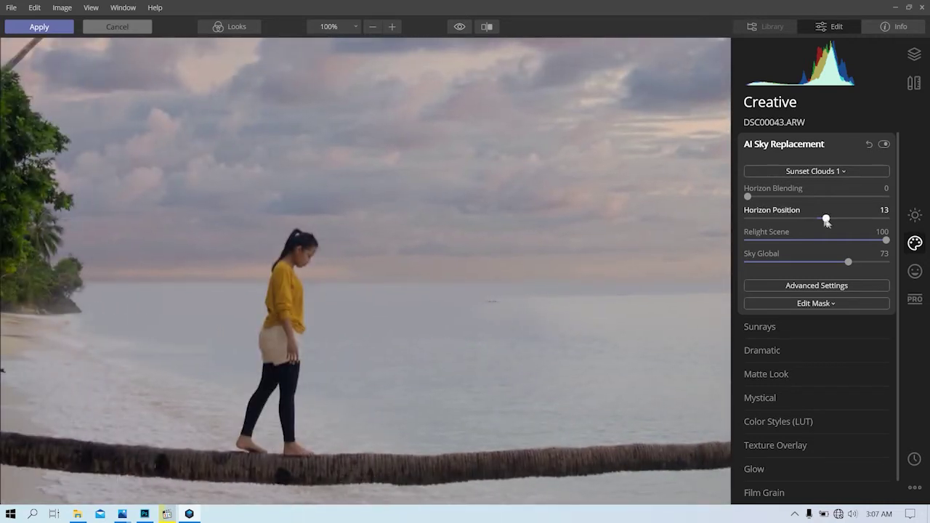
pyautogui.click(828, 221)
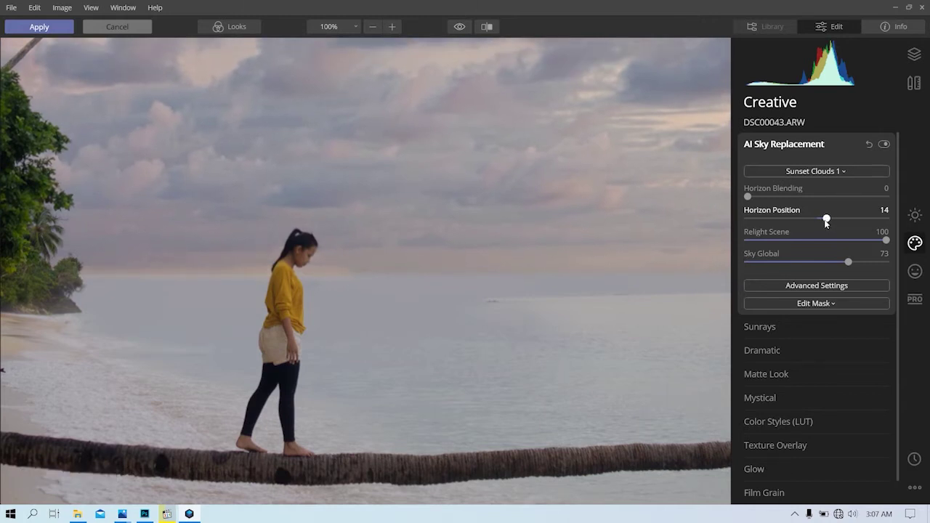
pyautogui.moveTo(826, 223); pyautogui.dragTo(824, 221)
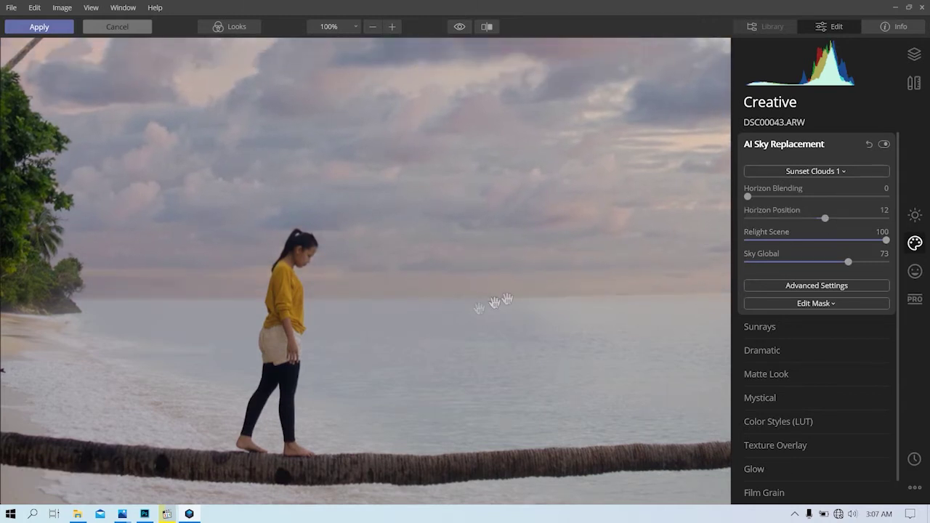
pyautogui.click(434, 328)
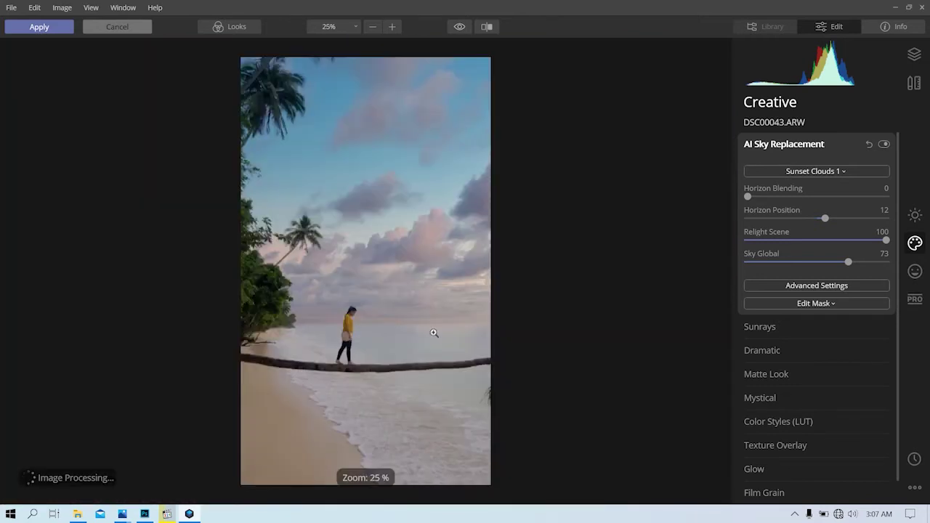
# Step: In Advanced Settings, flip the sky and set Sky Local 164, Close Gaps 0, Temperature 26, Exposure 17
pyautogui.click(797, 286)
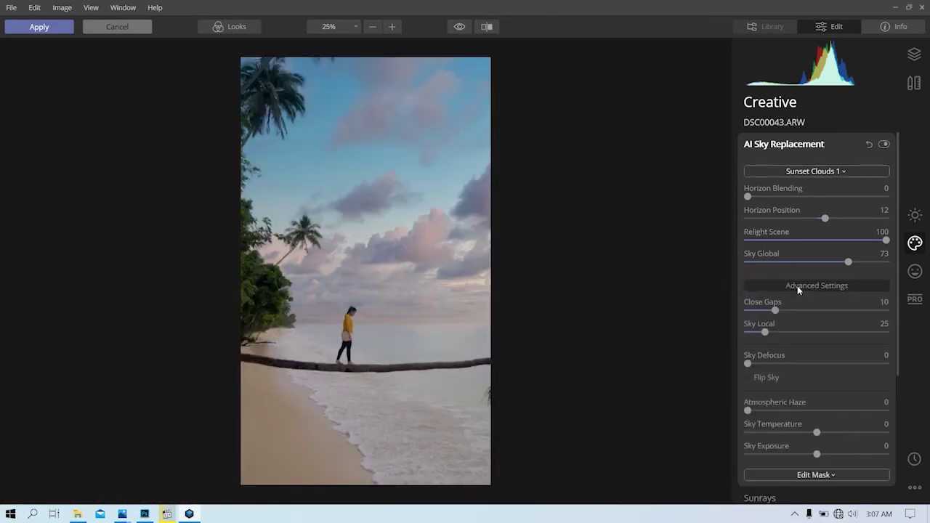
pyautogui.click(862, 332)
pyautogui.click(847, 311)
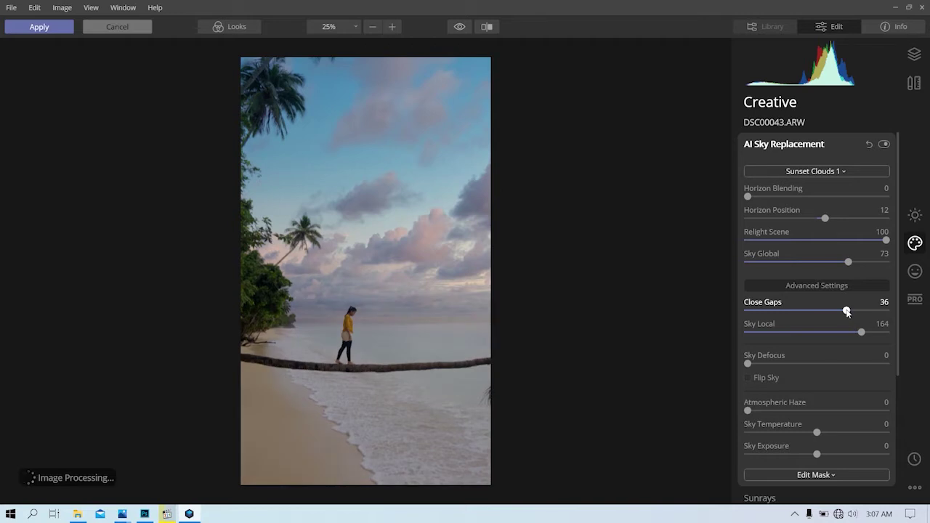
pyautogui.click(748, 311)
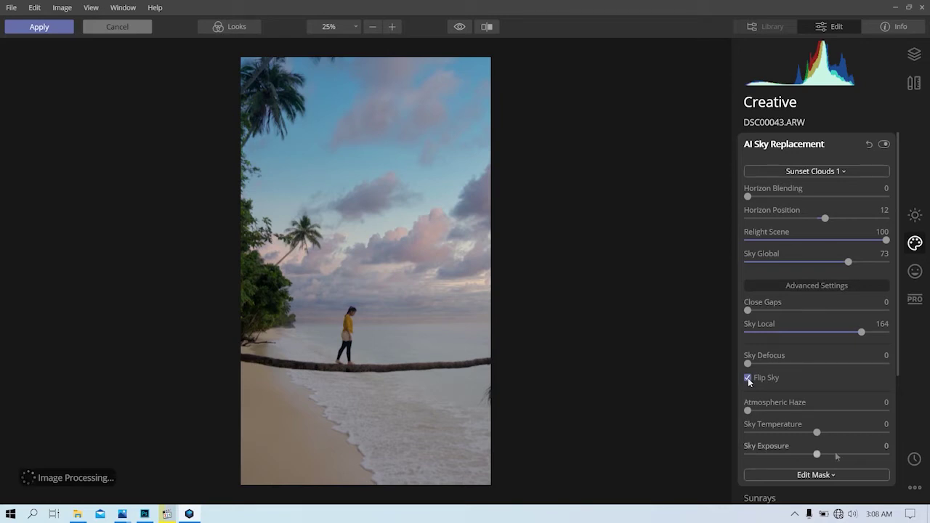
pyautogui.click(834, 431)
pyautogui.scroll(-1, 850, 405)
pyautogui.click(829, 406)
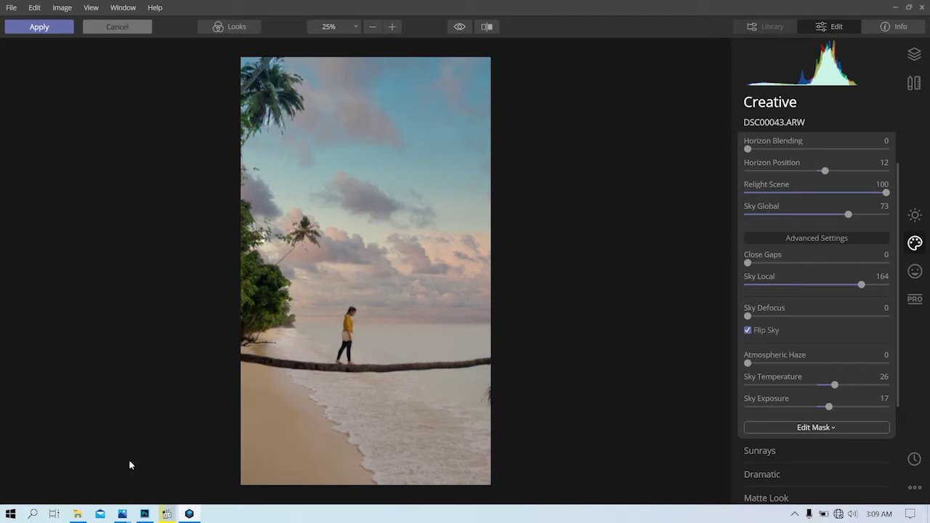
# Step: Compare against the original sky, then set Sky Exposure to 12 and Sky Local to 43
pyautogui.scroll(1, 858, 148)
pyautogui.click(886, 144)
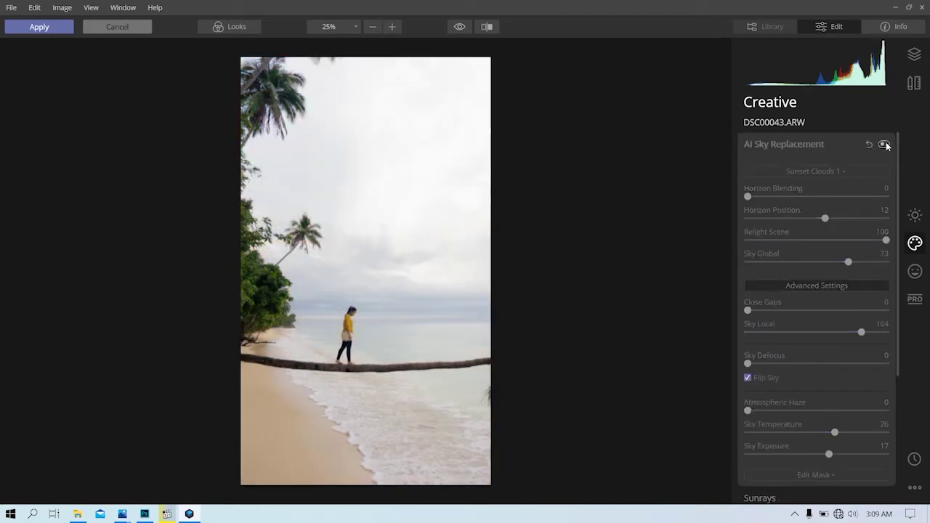
pyautogui.click(330, 323)
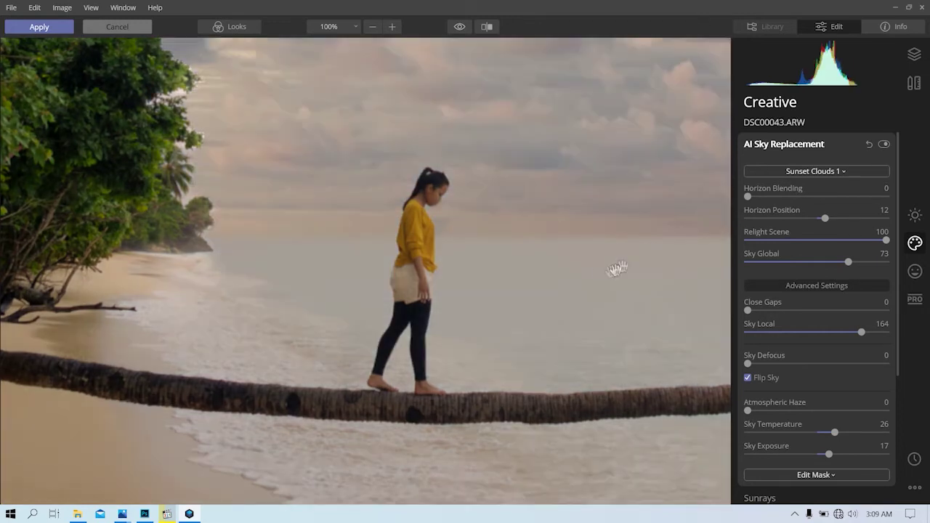
pyautogui.click(601, 272)
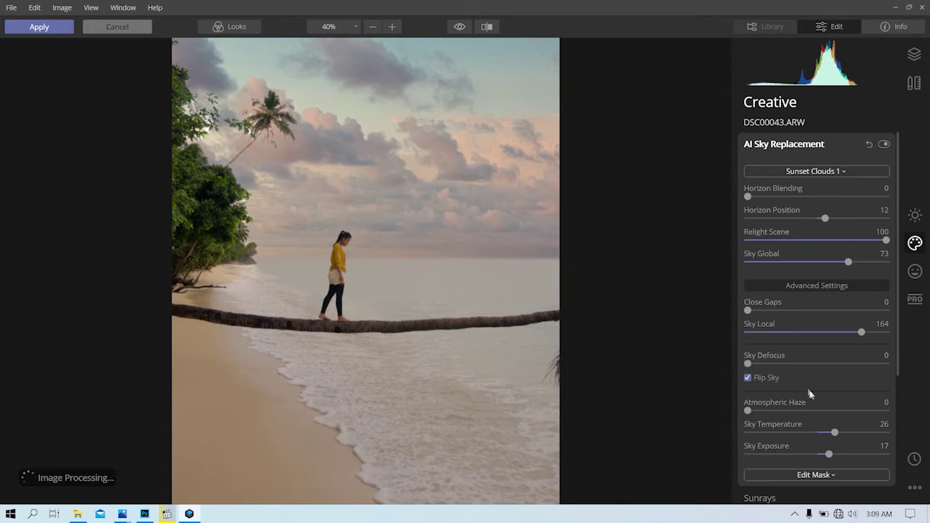
pyautogui.moveTo(829, 454); pyautogui.dragTo(826, 454)
pyautogui.click(778, 332)
pyautogui.scroll(-2, 431, 324)
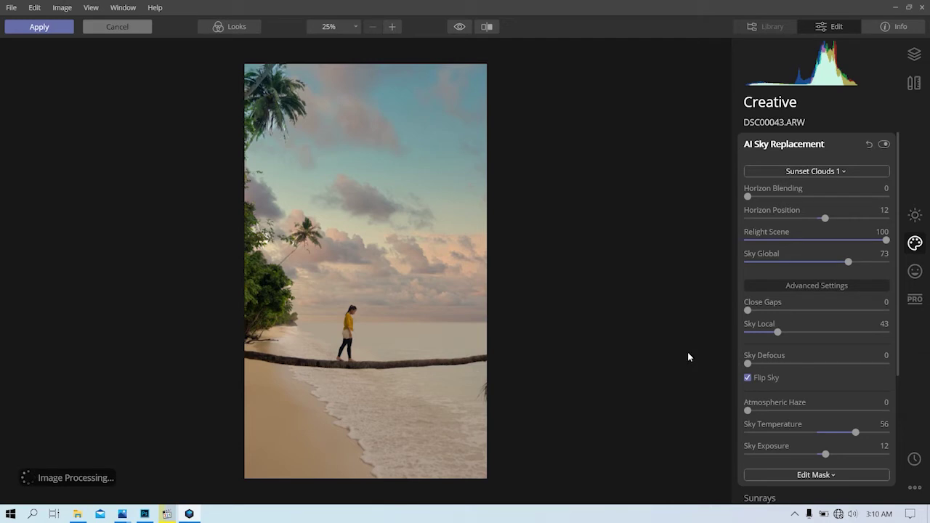
# Step: Recheck the sky on and off and the palm edges, then move to the Dramatic effect
pyautogui.click(883, 145)
pyautogui.click(883, 145)
pyautogui.click(883, 144)
pyautogui.click(337, 94)
pyautogui.click(330, 273)
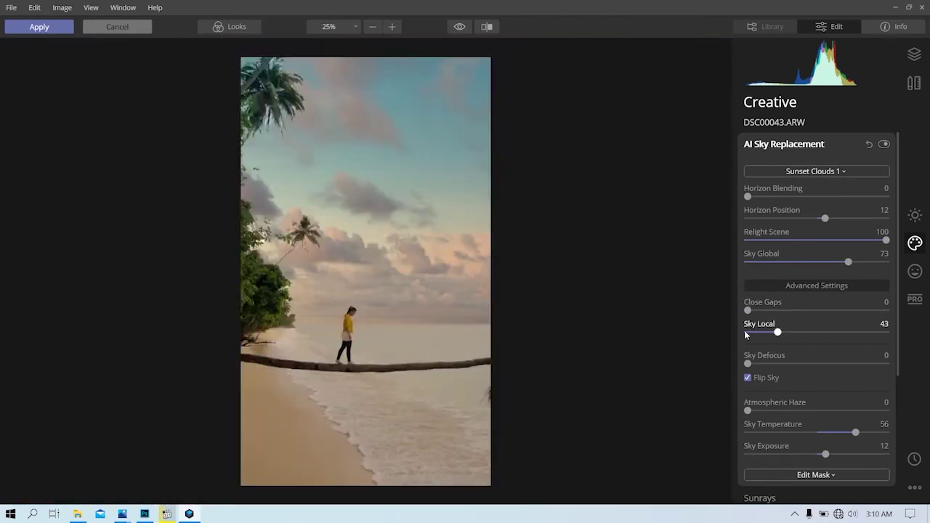
pyautogui.click(816, 146)
pyautogui.click(772, 193)
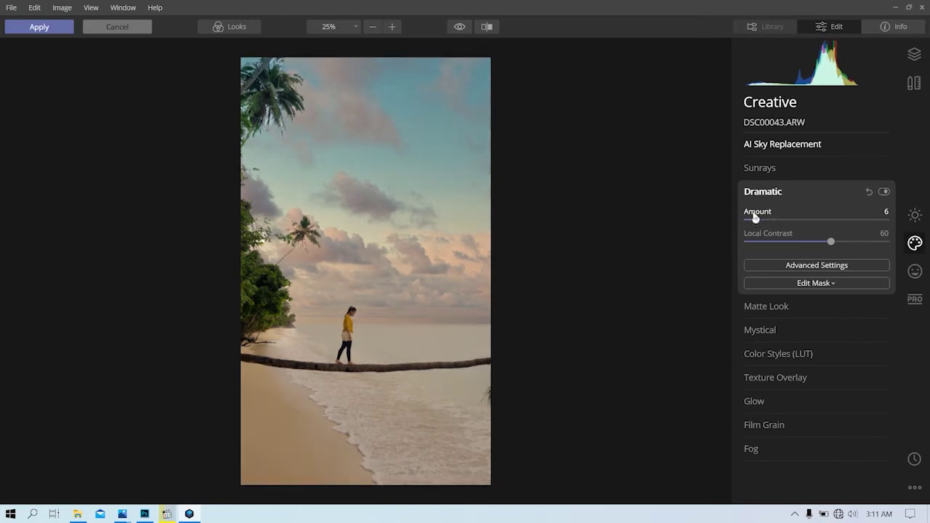
# Step: Set Matte Look Amount to 17 with Dramatic at 6, then review Mystical and Color Styles (LUT)
pyautogui.click(759, 200)
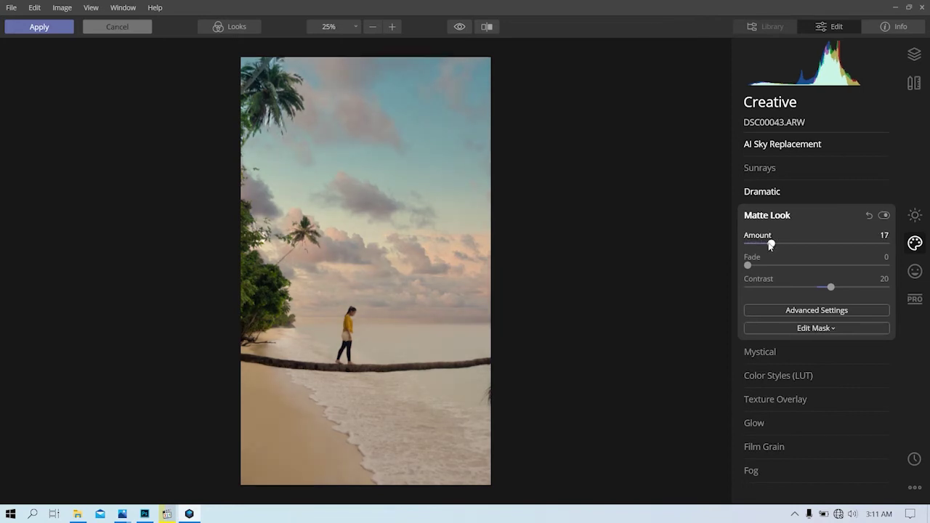
pyautogui.click(799, 195)
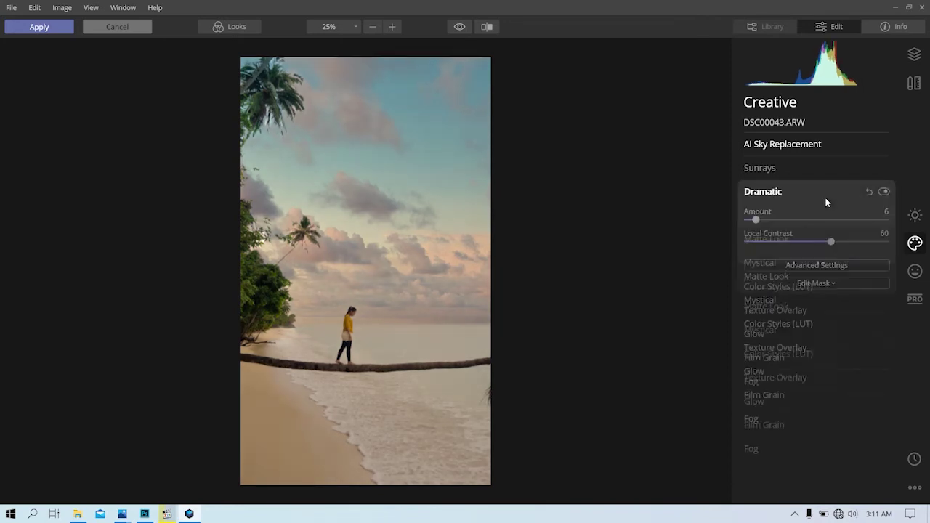
pyautogui.click(884, 192)
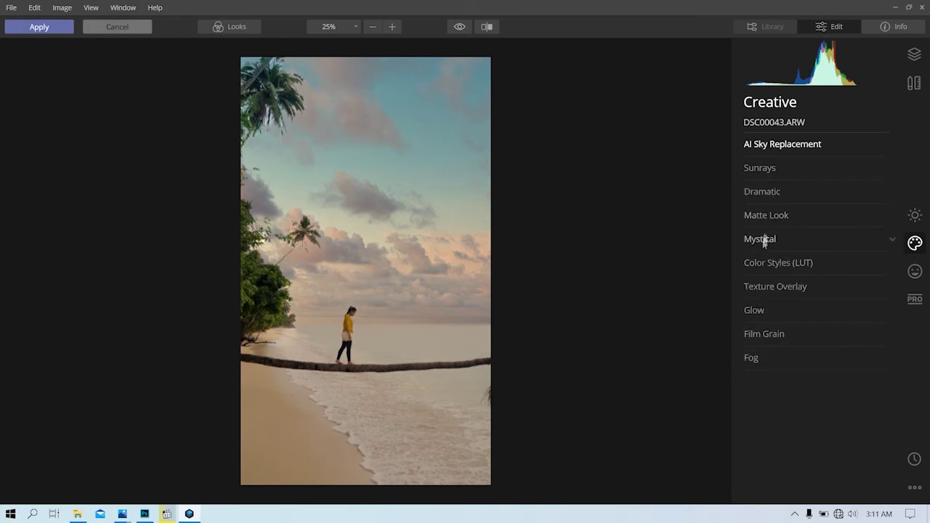
pyautogui.click(763, 243)
pyautogui.click(766, 260)
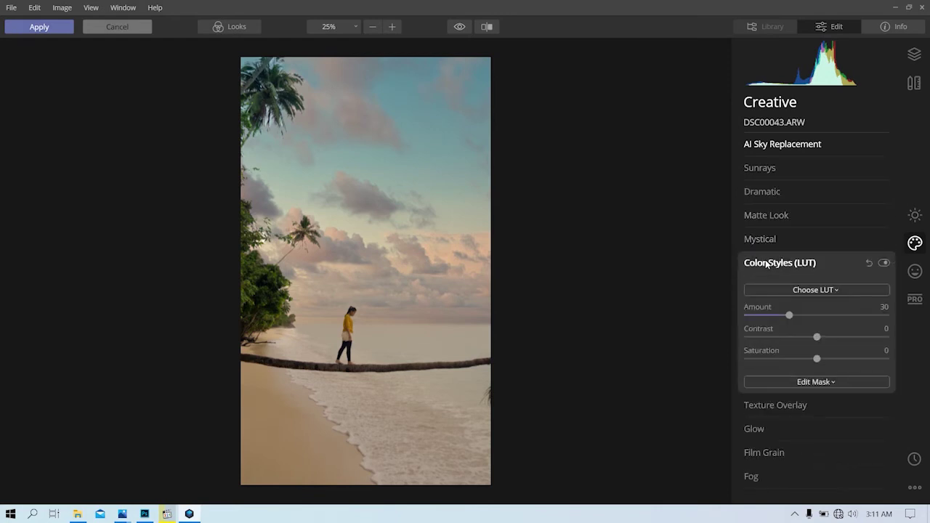
pyautogui.click(767, 263)
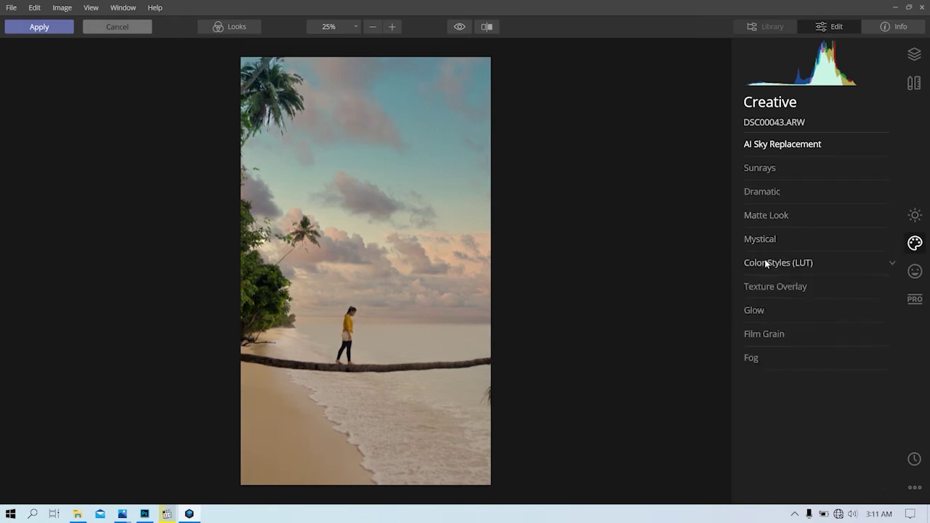
# Step: In Essentials Light, try exposure settings up to 1.28 and check the result up close
pyautogui.click(915, 214)
pyautogui.click(774, 144)
pyautogui.moveTo(815, 246); pyautogui.dragTo(789, 248)
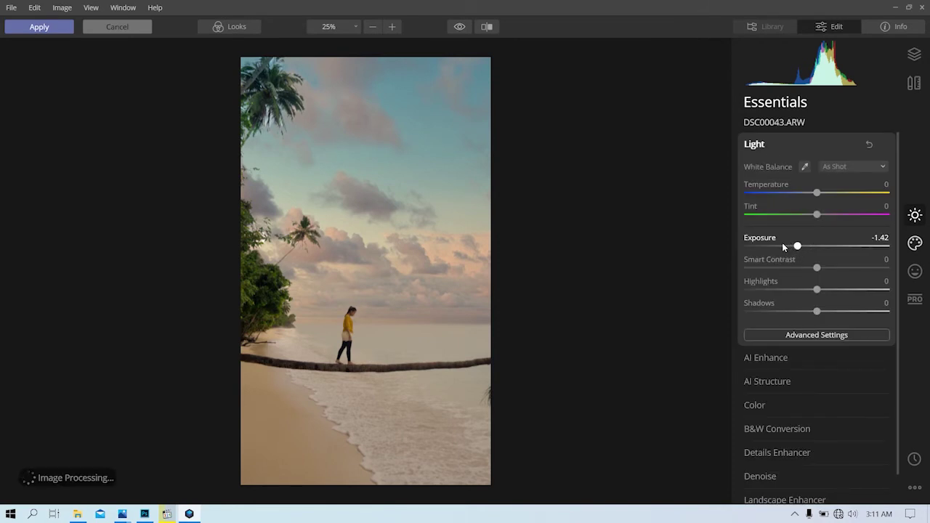
pyautogui.click(835, 247)
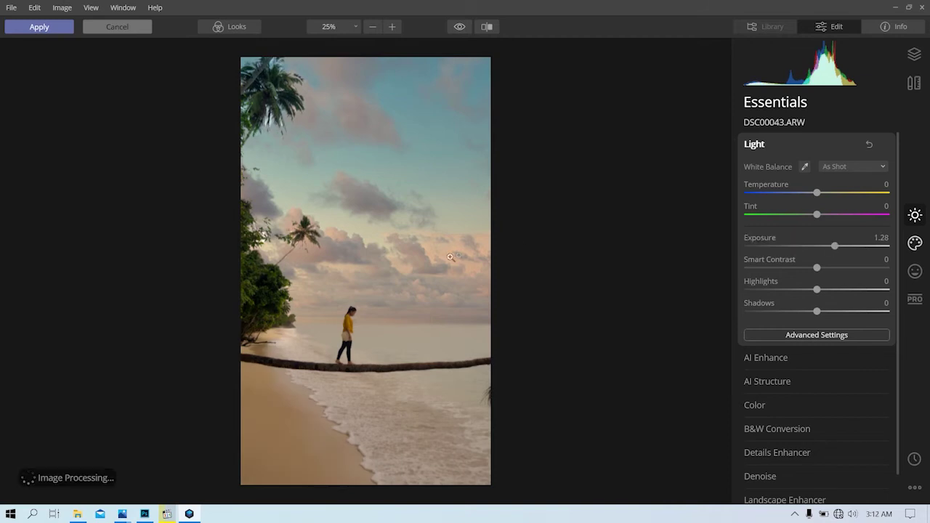
pyautogui.click(370, 308)
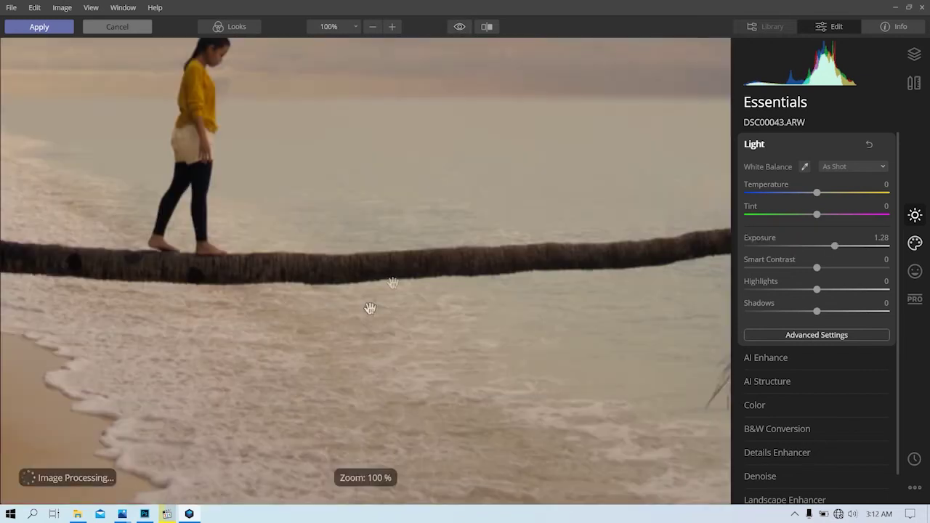
pyautogui.click(434, 312)
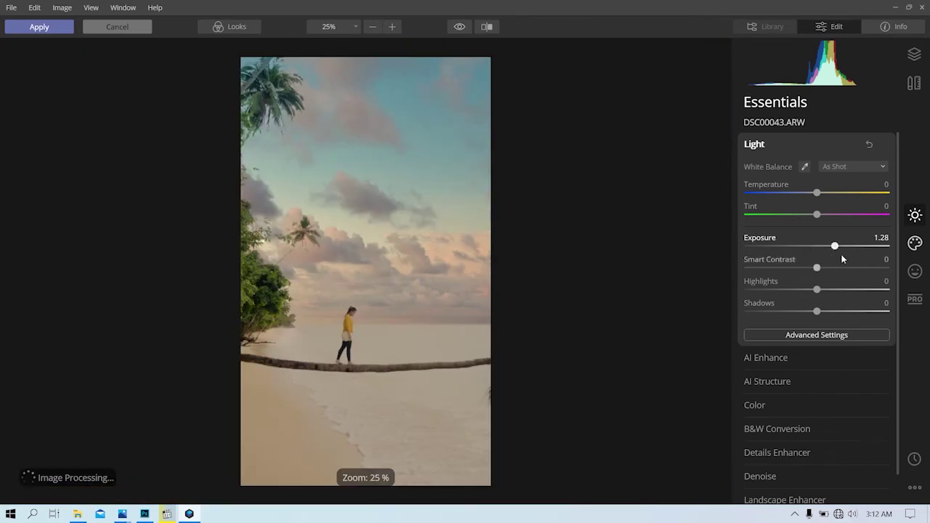
# Step: Set Exposure 0.65, Smart Contrast 12, Highlights -20 and Shadows -9, showing Advanced Settings
pyautogui.moveTo(817, 267); pyautogui.dragTo(825, 267)
pyautogui.moveTo(834, 246); pyautogui.dragTo(826, 246)
pyautogui.moveTo(817, 290); pyautogui.dragTo(803, 289)
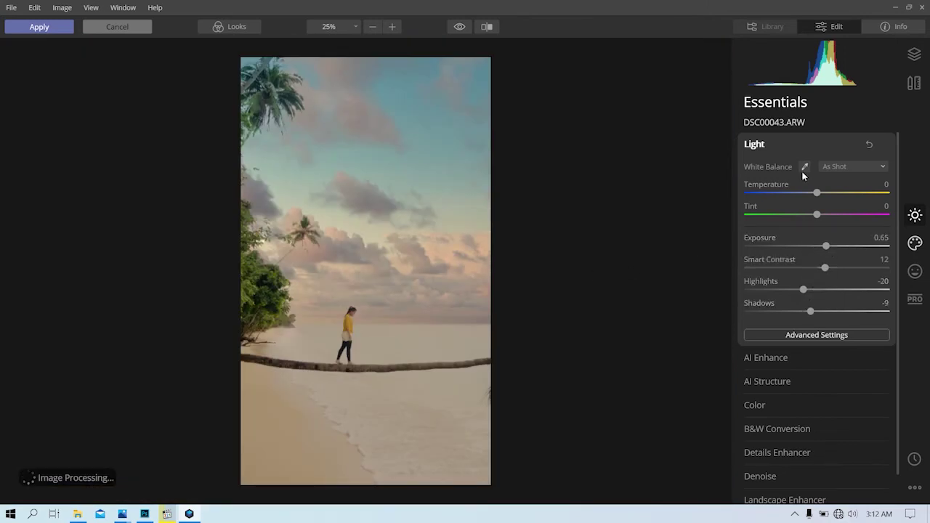
pyautogui.moveTo(817, 192); pyautogui.dragTo(822, 192)
pyautogui.click(763, 145)
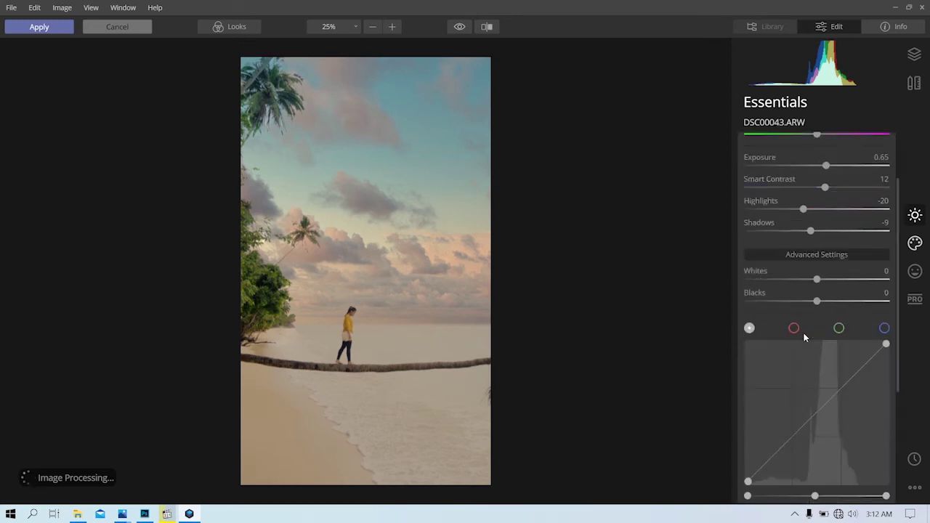
# Step: Set AI Structure Boost 7, Color Saturation 21, Vibrance -14 and Remove Color Cast 26
pyautogui.click(764, 326)
pyautogui.click(778, 196)
pyautogui.click(778, 218)
pyautogui.click(761, 265)
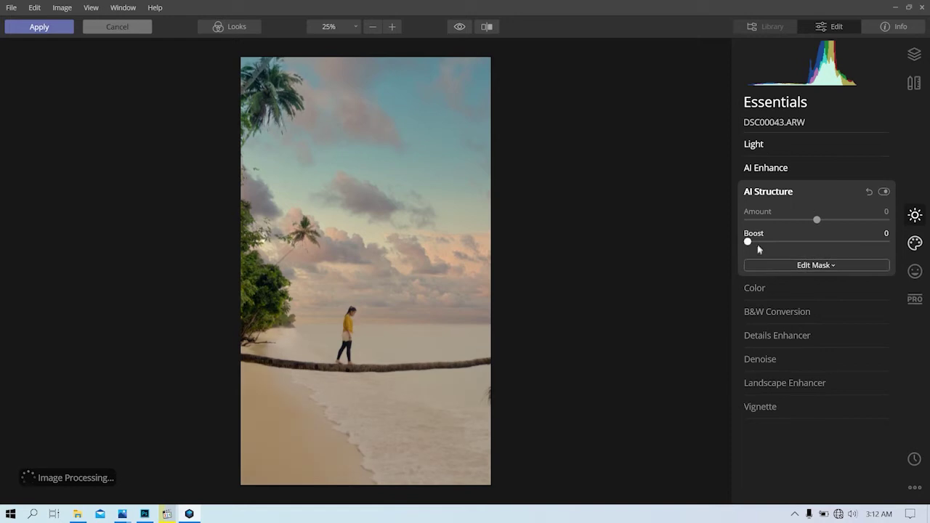
pyautogui.click(761, 288)
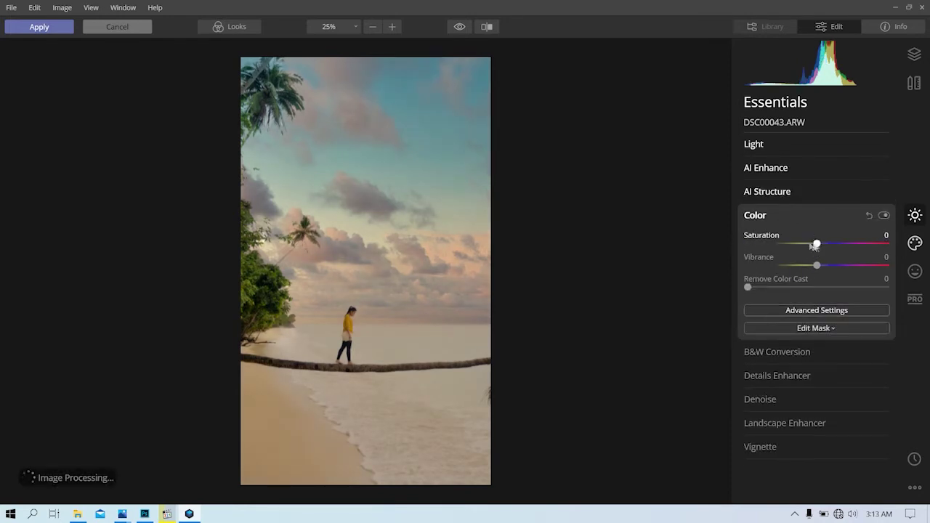
pyautogui.moveTo(817, 265); pyautogui.dragTo(808, 265)
pyautogui.moveTo(747, 287); pyautogui.dragTo(783, 287)
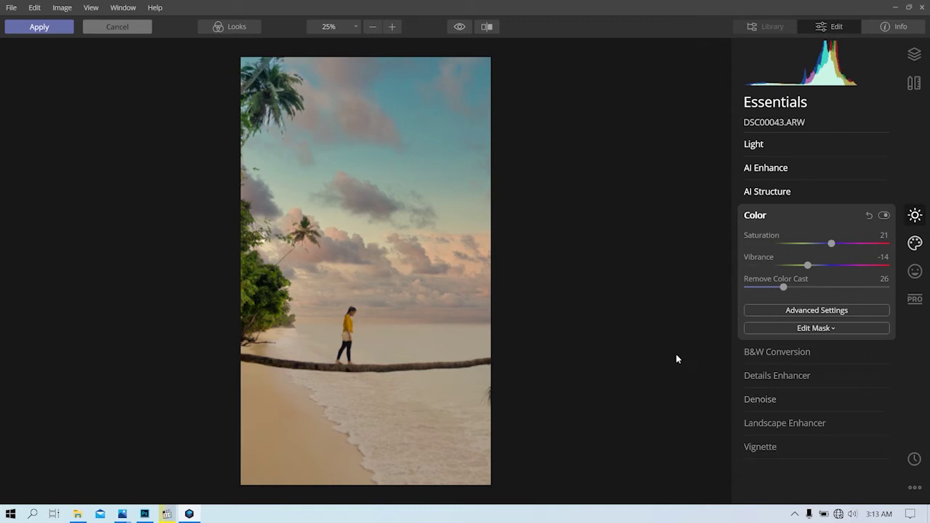
# Step: Set Details Enhancer Small Details to 17 and Sharpen to 9
pyautogui.click(784, 376)
pyautogui.click(830, 291)
pyautogui.click(759, 366)
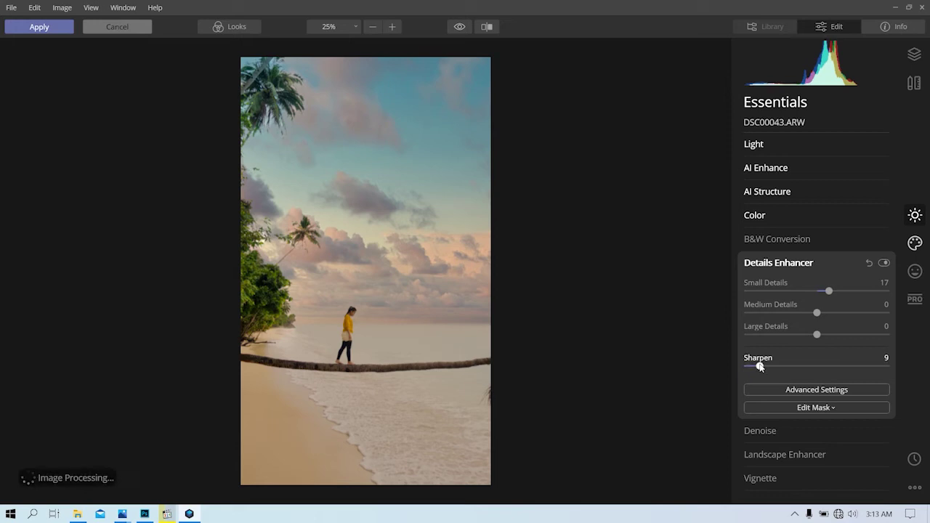
pyautogui.click(764, 268)
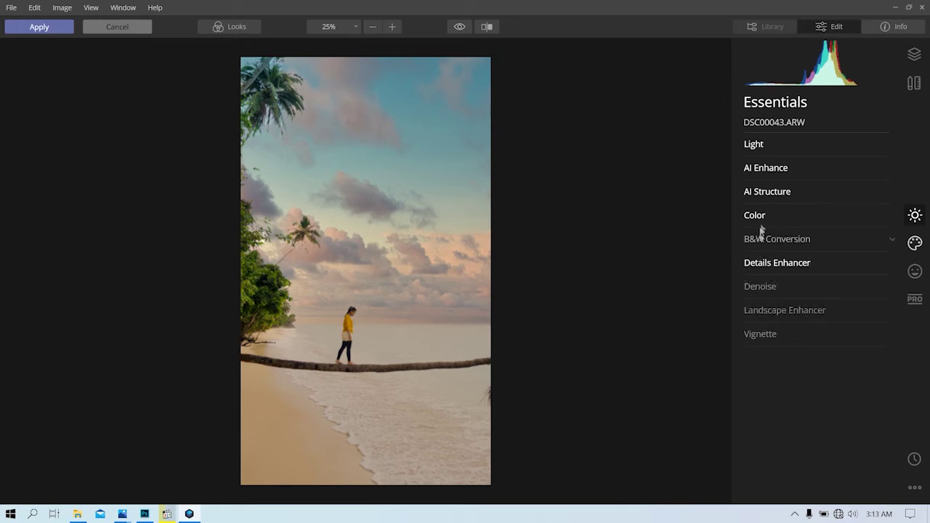
pyautogui.click(764, 193)
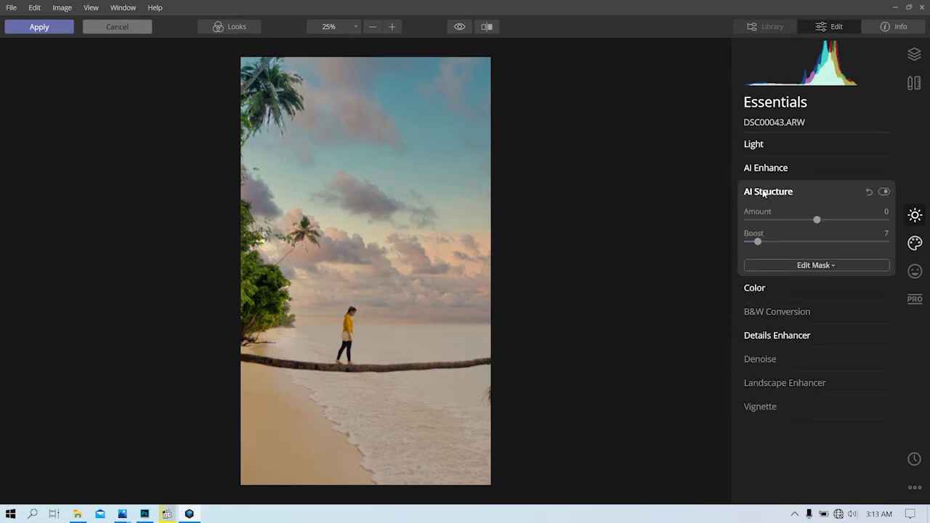
pyautogui.click(765, 168)
# Step: Raise AI Accent to 63, inspect the girl up close, then push AI Sky Enhancer to 99
pyautogui.click(836, 196)
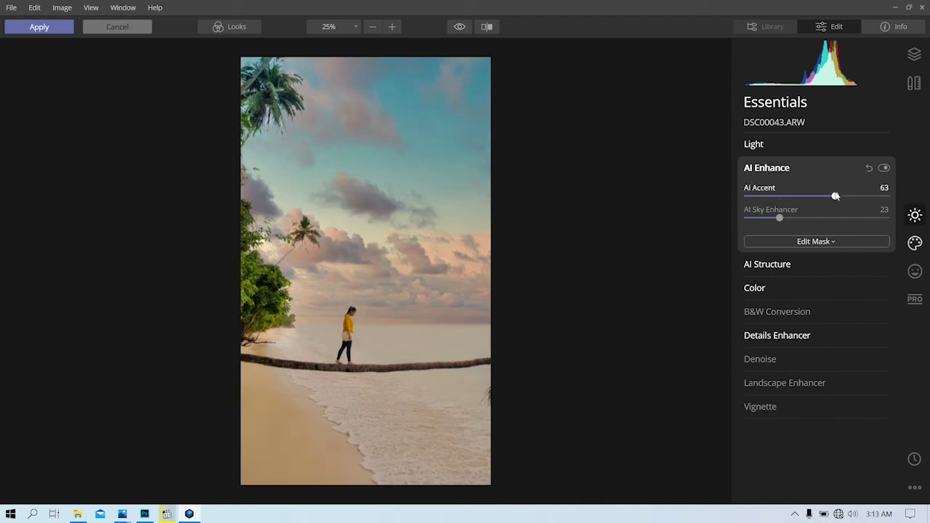
pyautogui.doubleClick(357, 328)
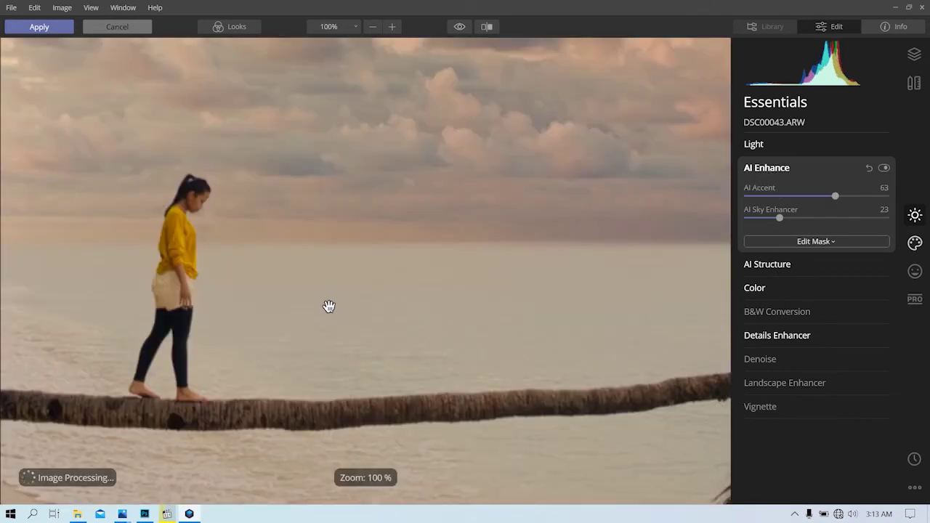
pyautogui.moveTo(357, 299); pyautogui.dragTo(517, 310)
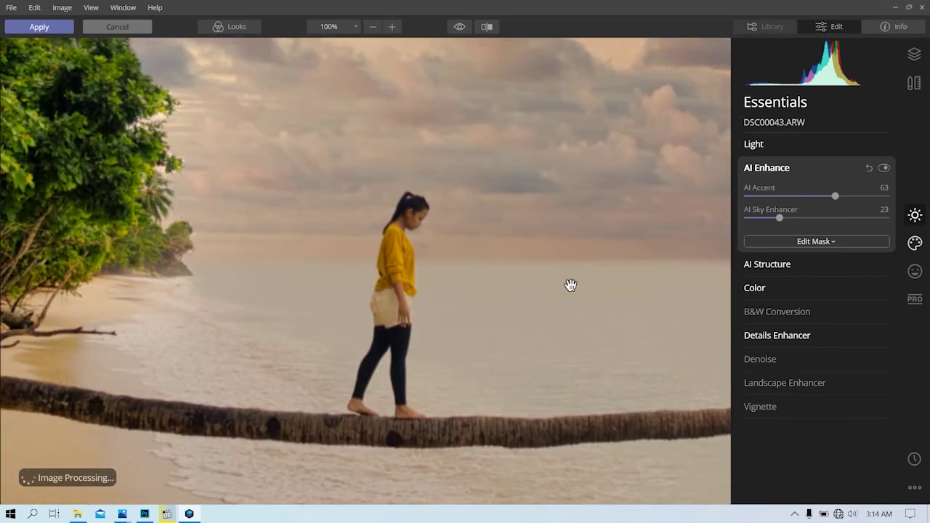
pyautogui.moveTo(565, 349); pyautogui.dragTo(557, 214)
pyautogui.hotkey('ctrl', '0')
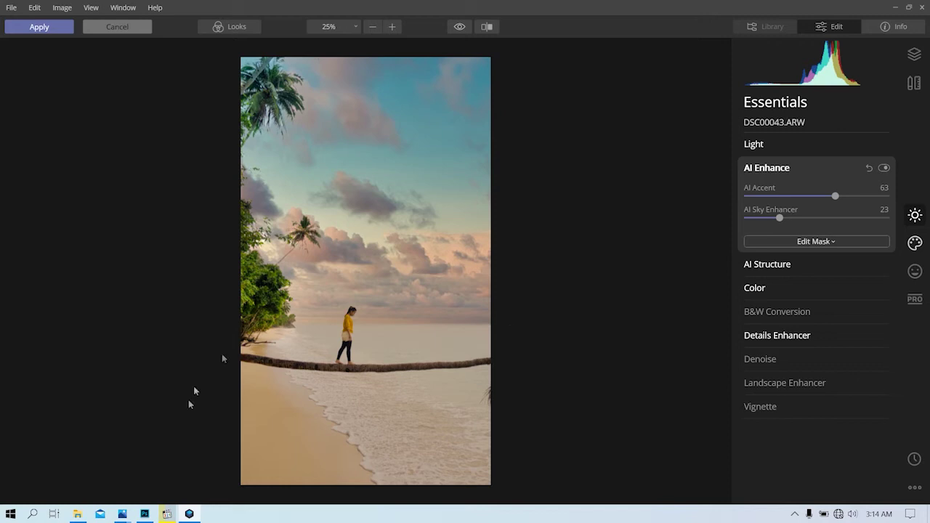
pyautogui.click(341, 319)
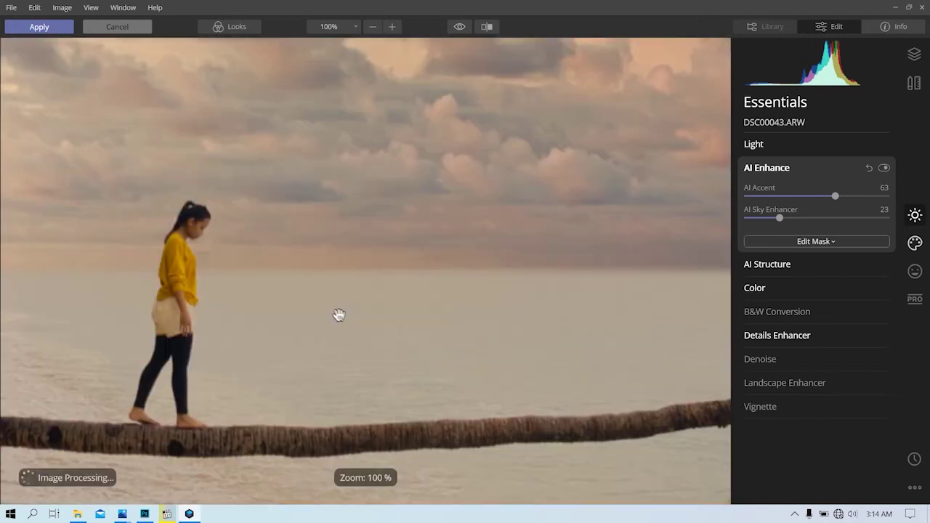
pyautogui.click(281, 275)
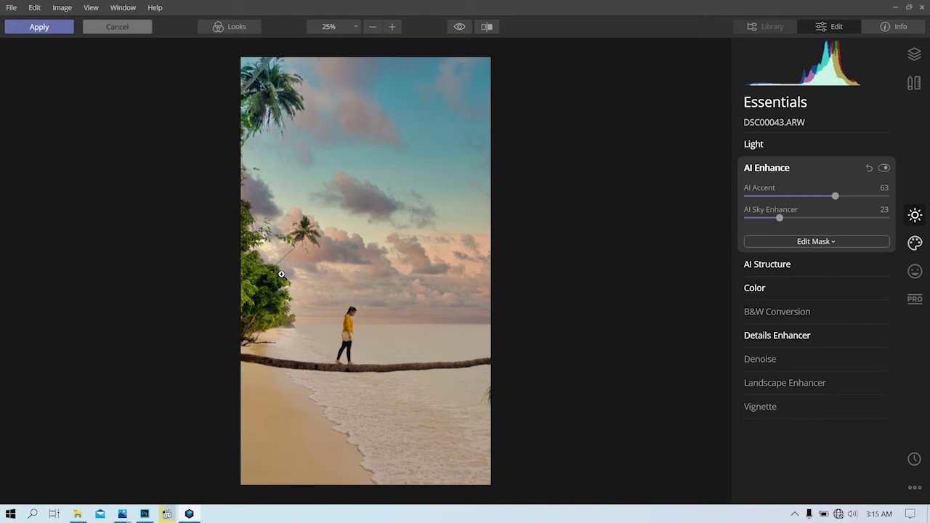
pyautogui.click(885, 218)
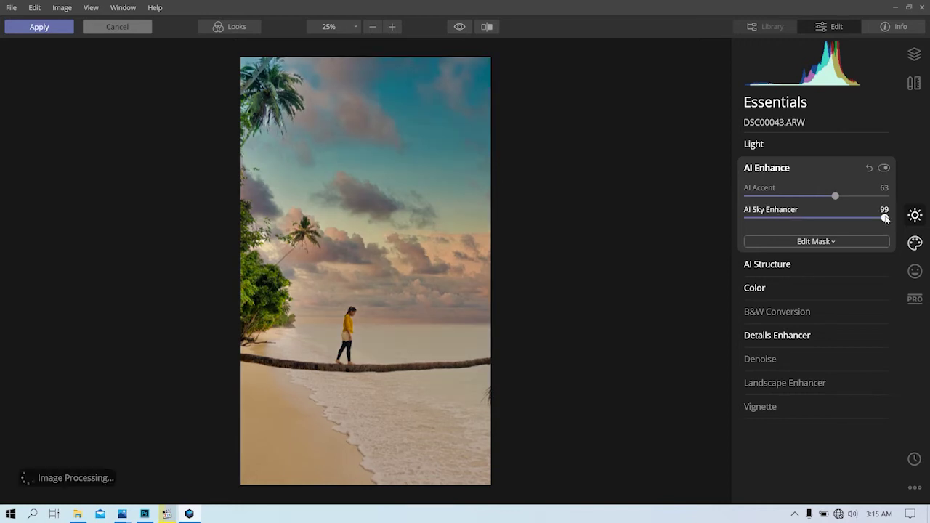
# Step: Reset AI Enhance and redo it at AI Accent 51 and Sky Enhancer 14
pyautogui.click(748, 218)
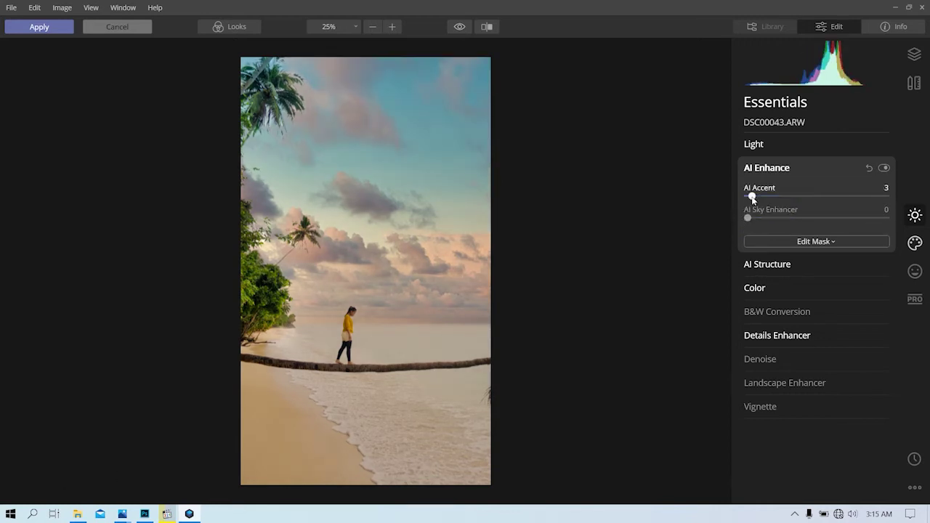
pyautogui.click(755, 196)
pyautogui.moveTo(758, 203)
pyautogui.mouseDown()
pyautogui.moveTo(827, 211)
pyautogui.moveTo(841, 199)
pyautogui.moveTo(871, 199)
pyautogui.mouseUp()
pyautogui.click(748, 195)
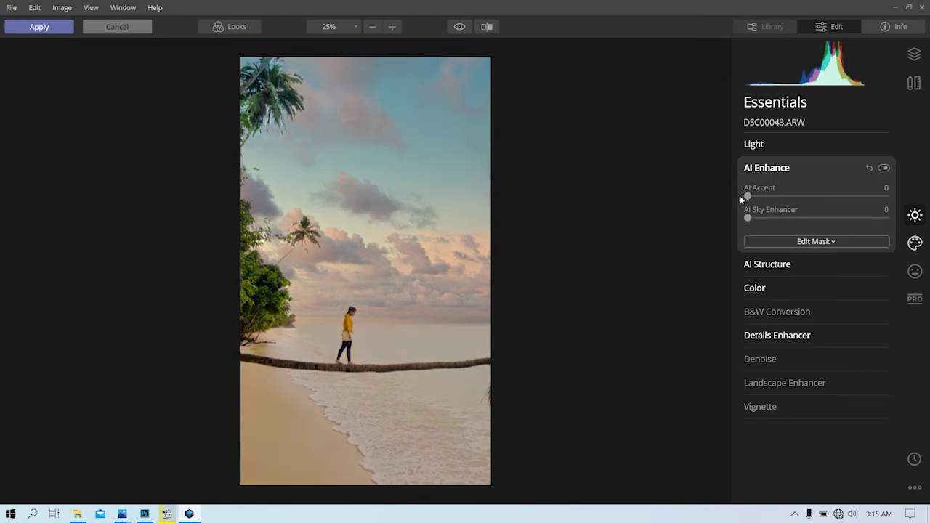
pyautogui.moveTo(765, 195)
pyautogui.mouseDown()
pyautogui.moveTo(833, 201)
pyautogui.moveTo(818, 197)
pyautogui.mouseUp()
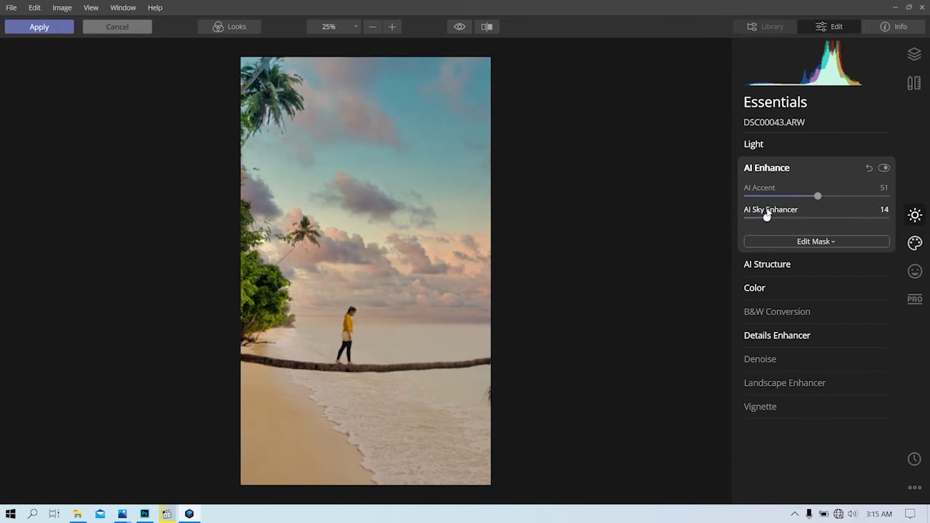
pyautogui.click(771, 167)
pyautogui.click(756, 145)
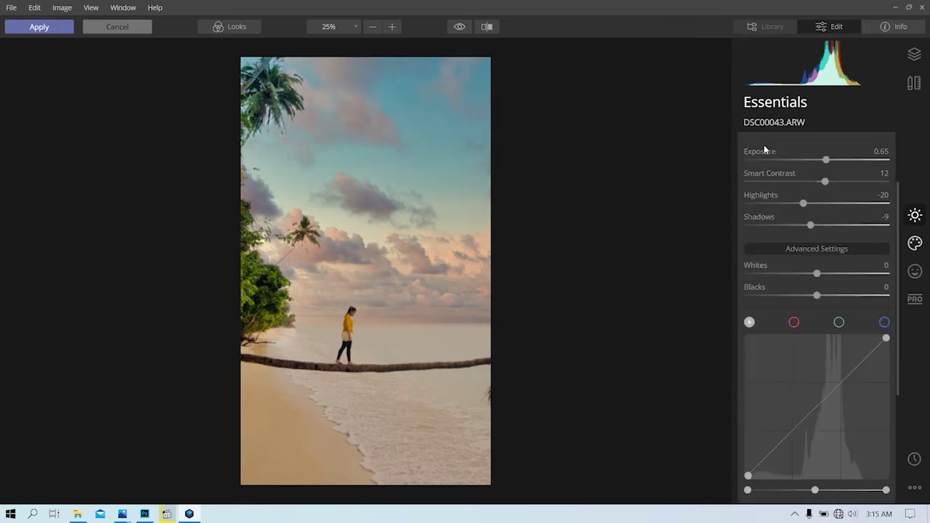
# Step: Shape a soft S-curve on the Light tone curve with shadow and highlight points
pyautogui.moveTo(823, 402); pyautogui.dragTo(822, 411)
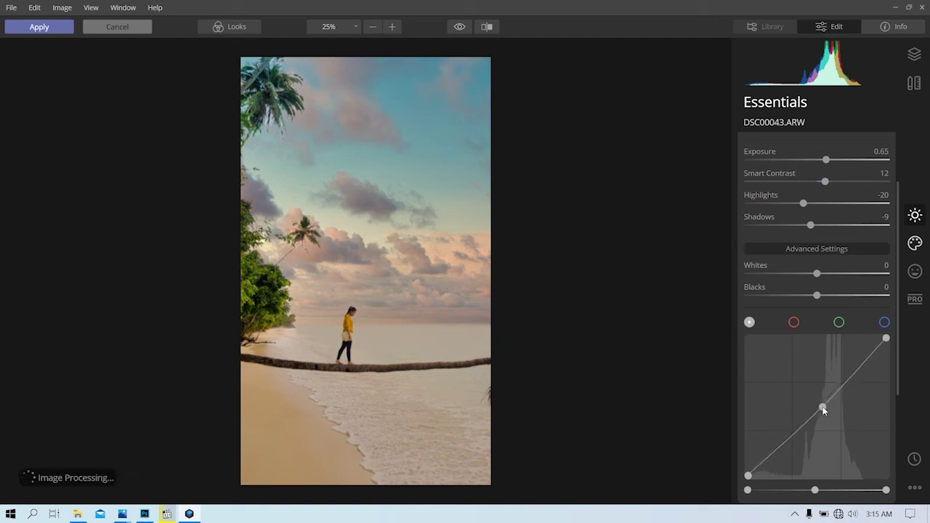
pyautogui.moveTo(886, 337); pyautogui.dragTo(888, 342)
pyautogui.click(856, 377)
pyautogui.moveTo(855, 378); pyautogui.dragTo(850, 375)
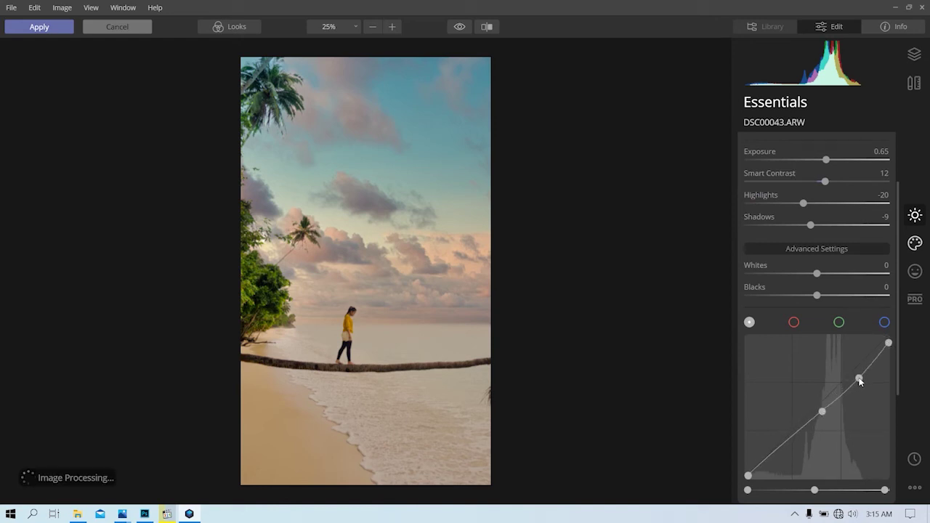
pyautogui.click(791, 439)
# Step: Set Landscape Enhancer to Dehaze 9, Golden Hour 22, Foliage 12 and apply the Luminar edits
pyautogui.scroll(-2, 795, 266)
pyautogui.scroll(-3, 745, 382)
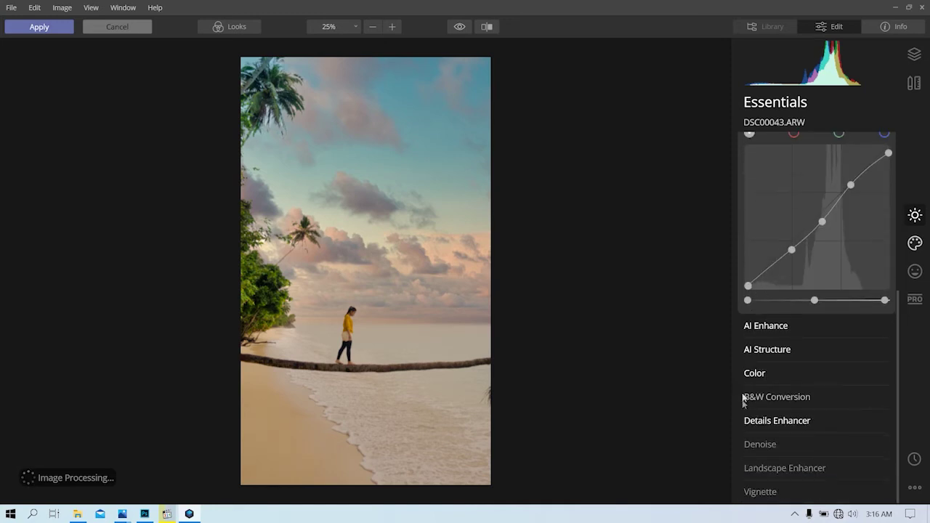
pyautogui.click(770, 468)
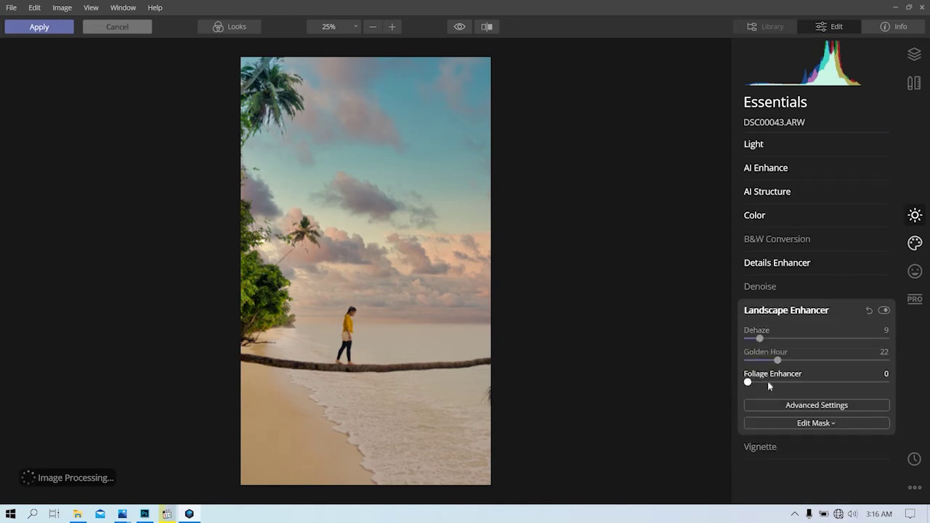
pyautogui.click(765, 383)
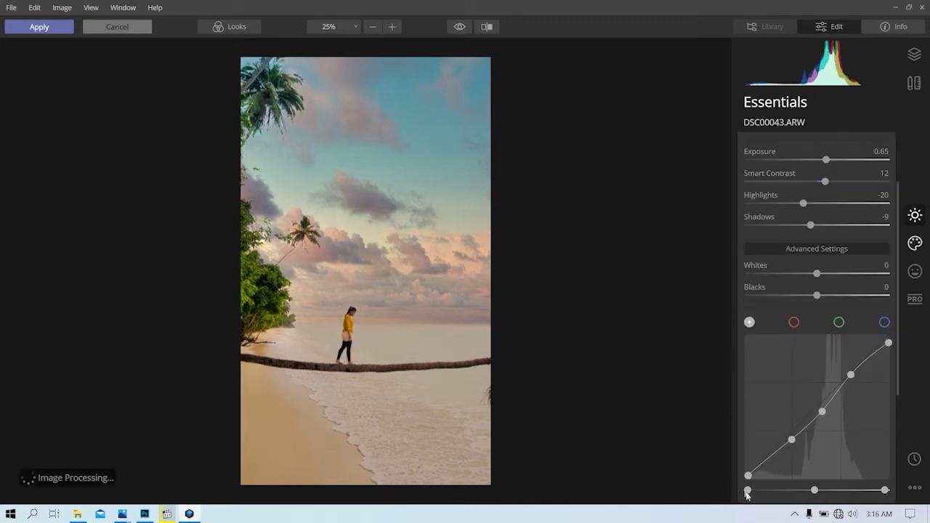
pyautogui.scroll(-1, 794, 261)
pyautogui.scroll(-3, 796, 265)
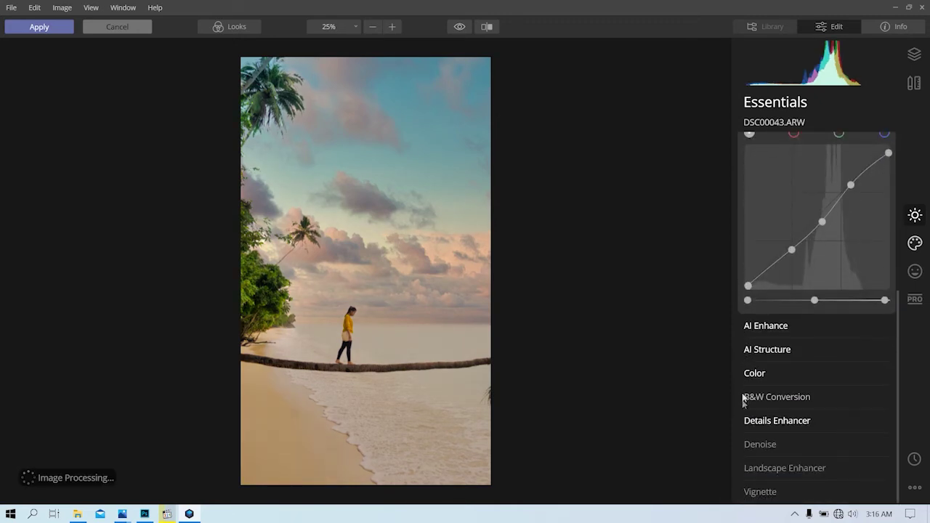
pyautogui.click(764, 472)
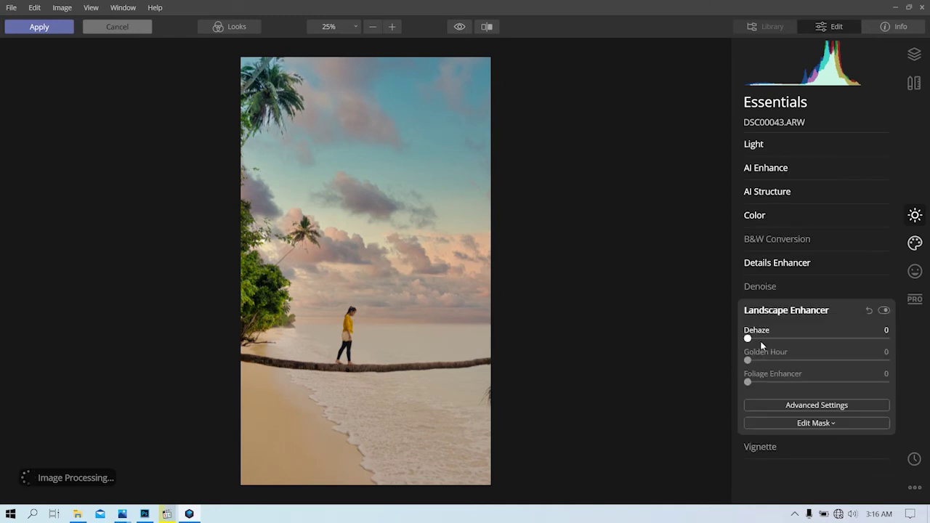
pyautogui.click(50, 29)
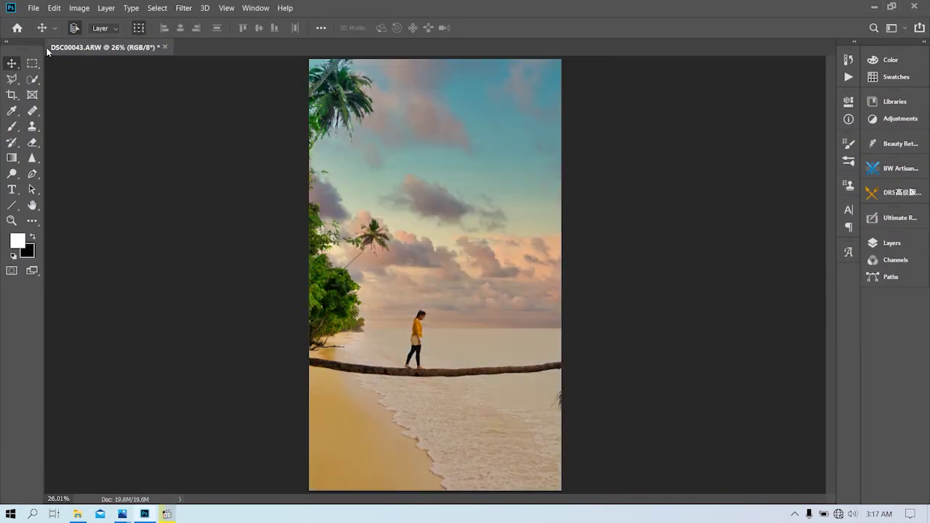
# Step: Zoom into the returned beach photo and launch the Camera Raw Filter
pyautogui.scroll(5, 435, 275)
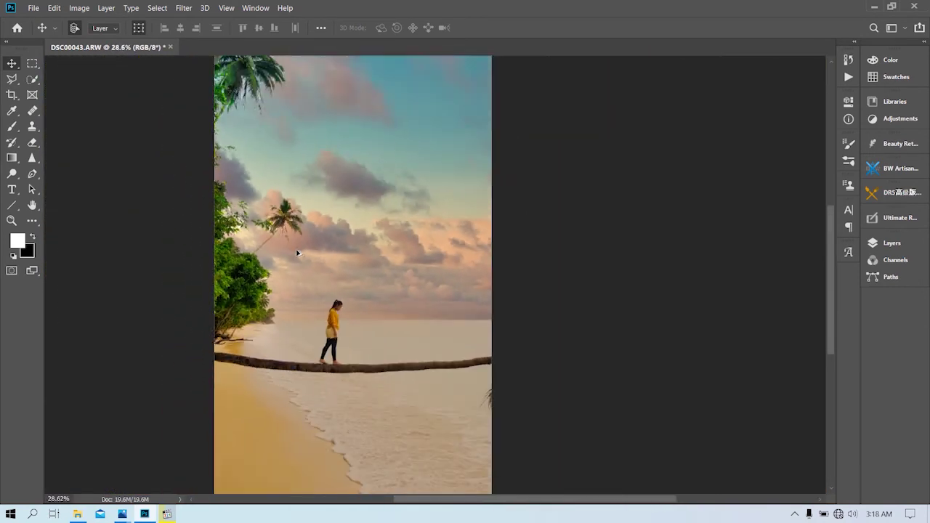
pyautogui.click(184, 8)
pyautogui.click(212, 76)
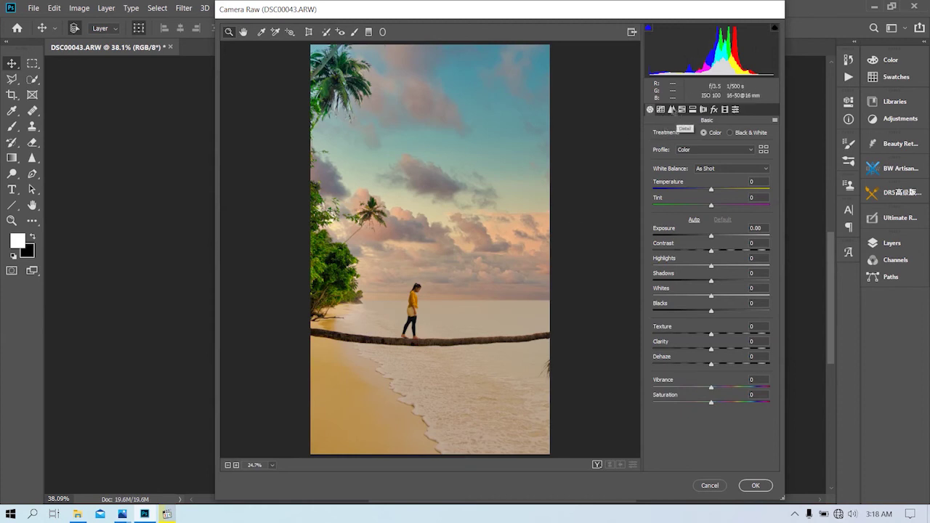
# Step: Desaturate yellows, aquas and greens in HSL, darken greens and brighten blues
pyautogui.click(681, 109)
pyautogui.click(689, 135)
pyautogui.moveTo(712, 196)
pyautogui.mouseDown()
pyautogui.moveTo(687, 203)
pyautogui.moveTo(731, 189)
pyautogui.moveTo(717, 187)
pyautogui.moveTo(725, 179)
pyautogui.mouseUp()
pyautogui.moveTo(740, 234)
pyautogui.mouseDown()
pyautogui.moveTo(653, 231)
pyautogui.moveTo(699, 234)
pyautogui.moveTo(696, 250)
pyautogui.mouseUp()
pyautogui.moveTo(689, 217); pyautogui.dragTo(695, 219)
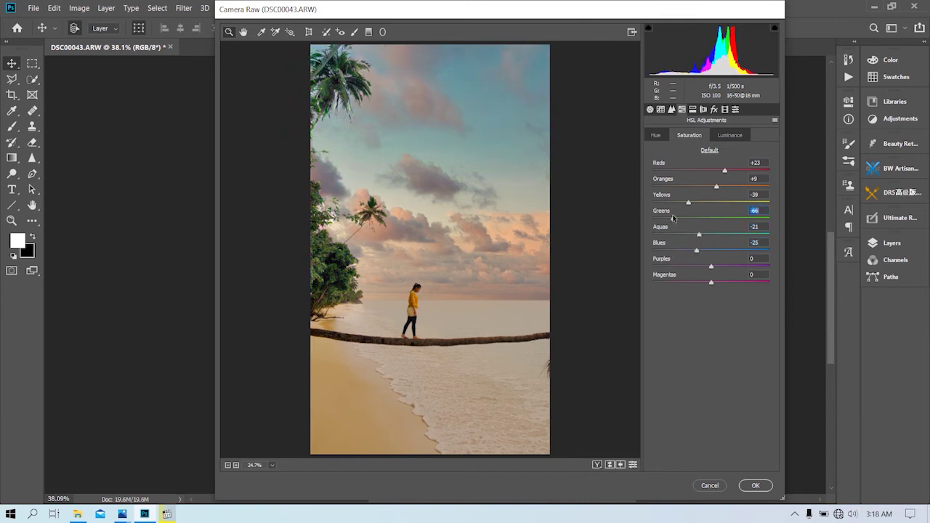
pyautogui.click(730, 136)
pyautogui.moveTo(711, 217)
pyautogui.mouseDown()
pyautogui.moveTo(700, 217)
pyautogui.moveTo(726, 202)
pyautogui.moveTo(711, 187)
pyautogui.mouseUp()
pyautogui.moveTo(712, 250)
pyautogui.mouseDown()
pyautogui.moveTo(702, 250)
pyautogui.moveTo(715, 250)
pyautogui.mouseUp()
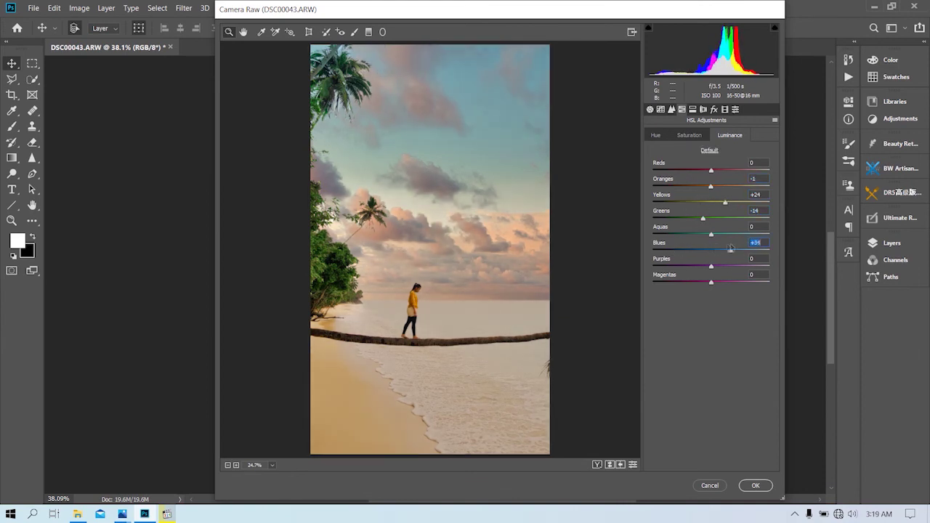
# Step: Lower the tone curve Highlights to -18 and Lights to -11
pyautogui.click(661, 109)
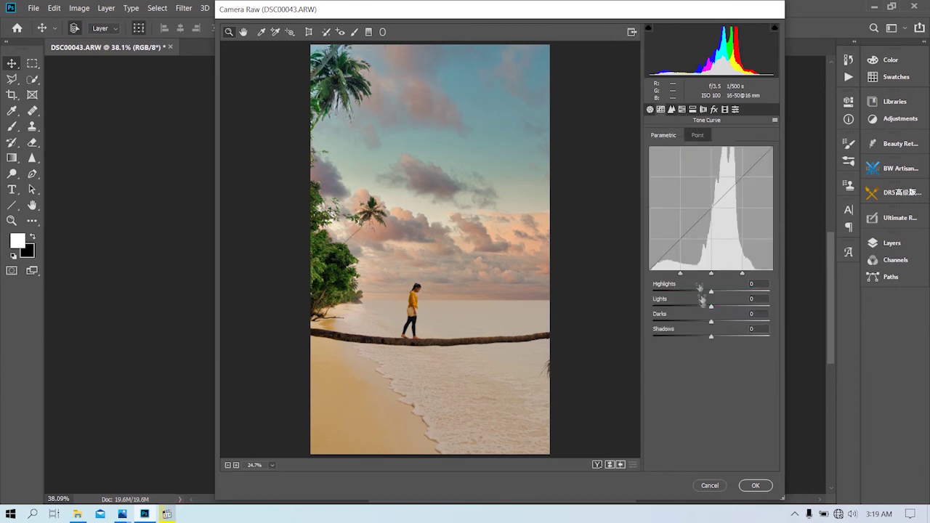
pyautogui.moveTo(712, 292)
pyautogui.mouseDown()
pyautogui.moveTo(725, 291)
pyautogui.moveTo(719, 306)
pyautogui.moveTo(704, 306)
pyautogui.moveTo(700, 294)
pyautogui.mouseUp()
pyautogui.moveTo(712, 336)
pyautogui.mouseDown()
pyautogui.moveTo(725, 336)
pyautogui.moveTo(712, 332)
pyautogui.mouseUp()
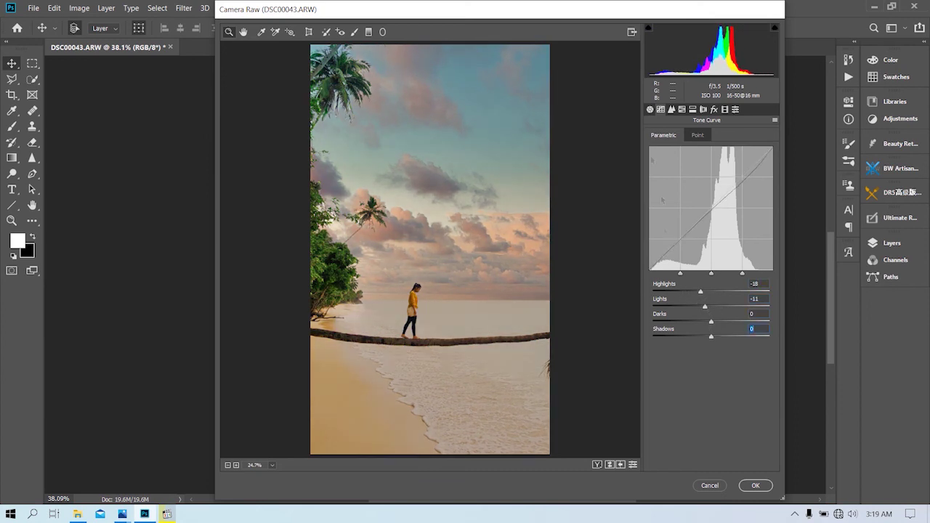
pyautogui.click(651, 109)
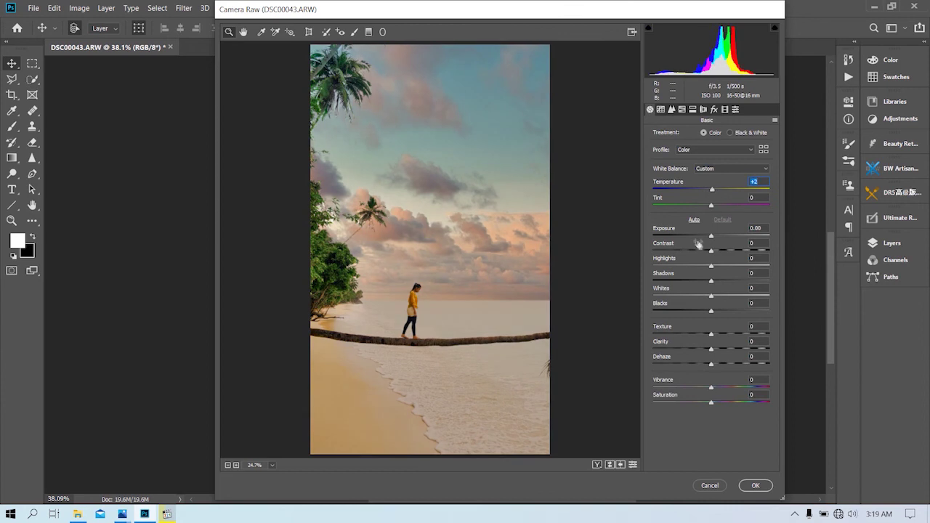
# Step: In Basic, slightly darken exposure, lift shadows, and adjust saturation and vibrance
pyautogui.moveTo(712, 237)
pyautogui.mouseDown()
pyautogui.moveTo(723, 282)
pyautogui.moveTo(705, 335)
pyautogui.moveTo(720, 350)
pyautogui.moveTo(717, 365)
pyautogui.mouseUp()
pyautogui.click(722, 293)
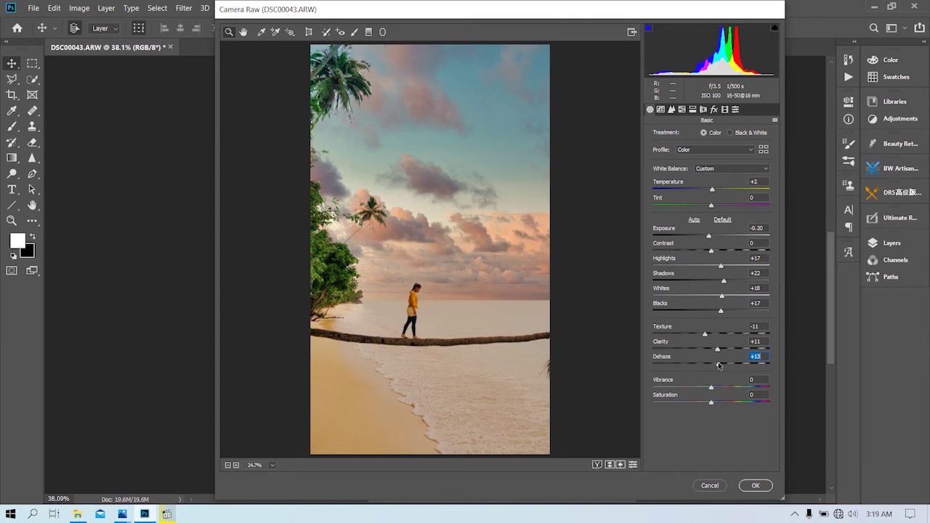
pyautogui.moveTo(711, 402)
pyautogui.mouseDown()
pyautogui.moveTo(697, 404)
pyautogui.moveTo(743, 391)
pyautogui.mouseUp()
pyautogui.click(705, 402)
pyautogui.click(726, 388)
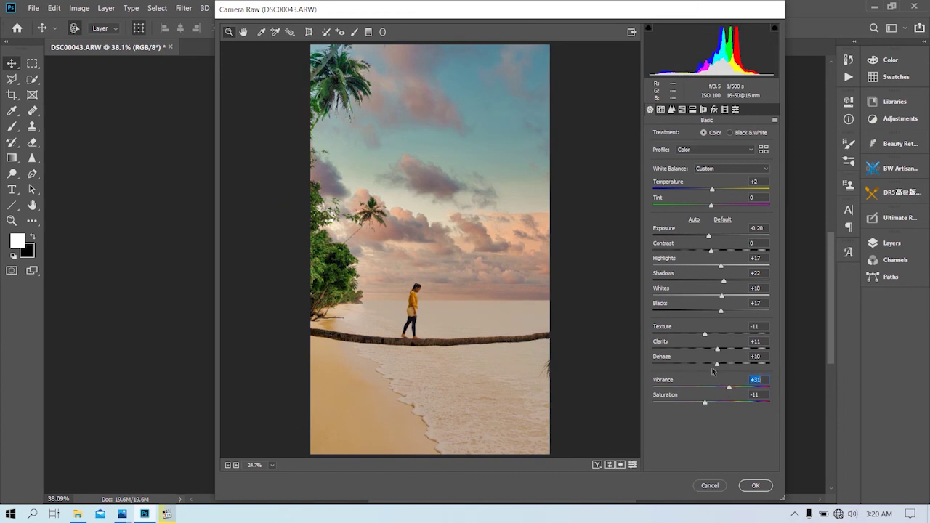
# Step: Split tone highlights to Hue 204/Sat 14 and shadows to Hue 144/Sat 5, then apply
pyautogui.click(693, 109)
pyautogui.moveTo(653, 164); pyautogui.dragTo(718, 154)
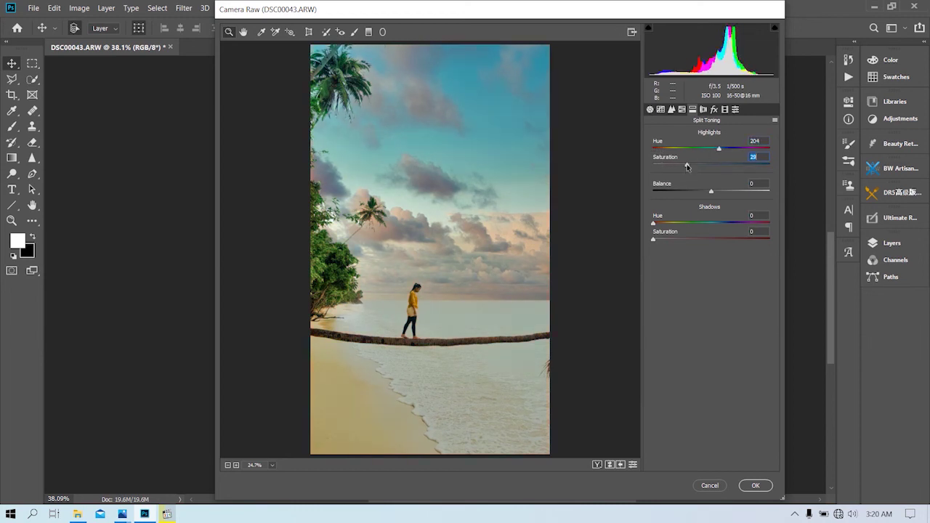
pyautogui.moveTo(662, 164); pyautogui.dragTo(670, 163)
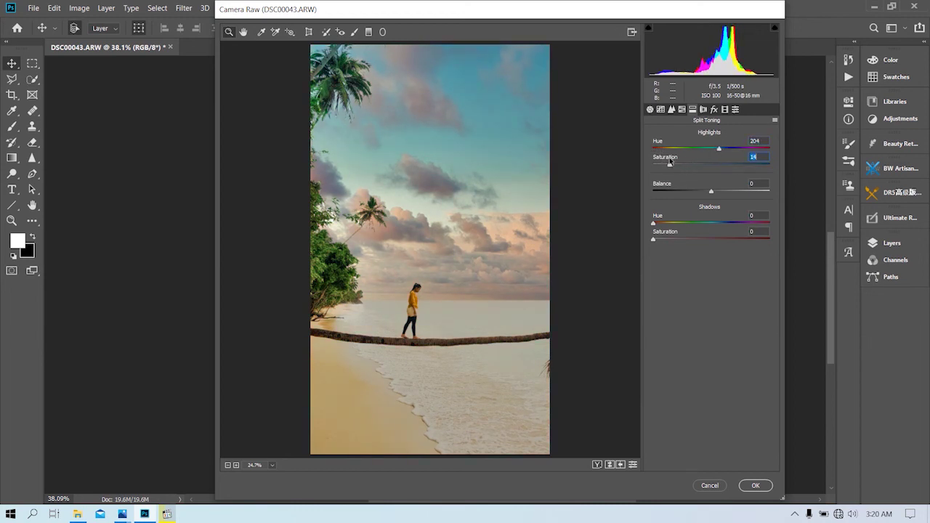
pyautogui.click(670, 239)
pyautogui.moveTo(666, 223)
pyautogui.mouseDown()
pyautogui.moveTo(738, 225)
pyautogui.moveTo(699, 223)
pyautogui.moveTo(657, 240)
pyautogui.mouseUp()
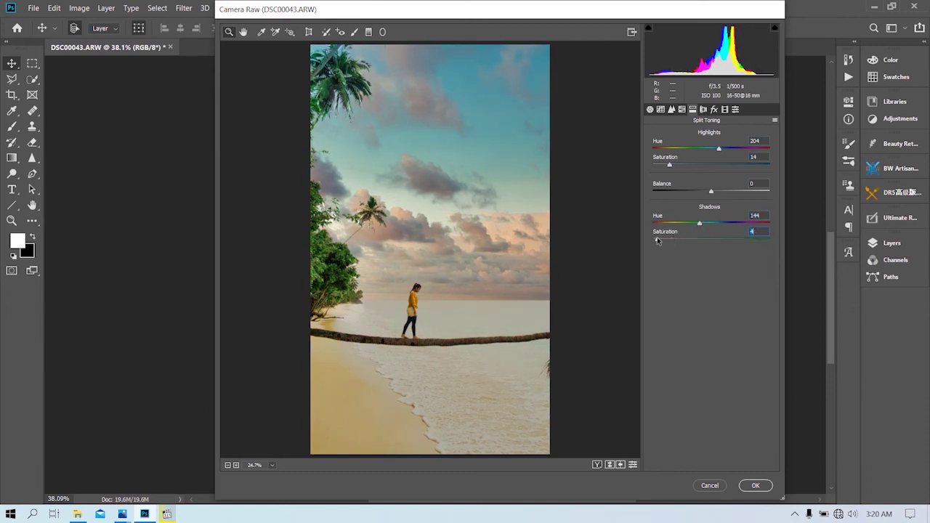
pyautogui.click(756, 486)
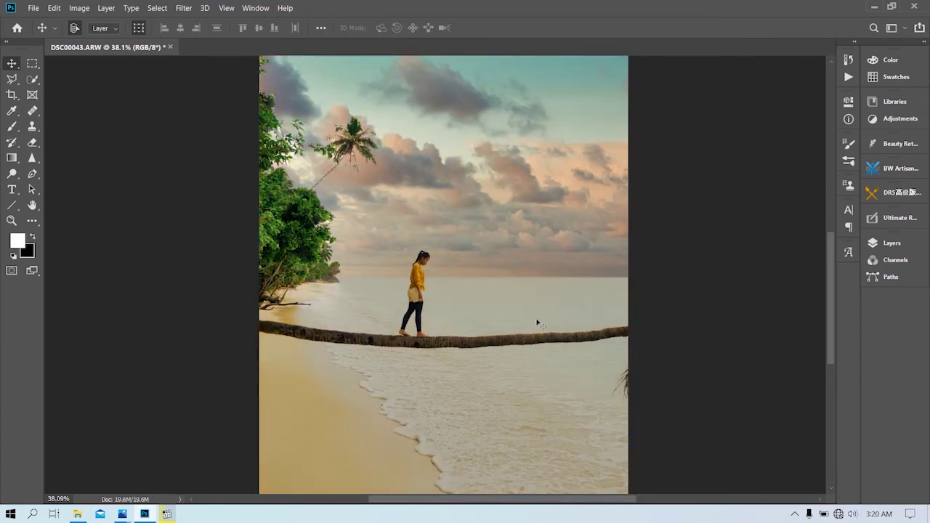
# Step: Save the finished photo as a JPEG at Quality 12
pyautogui.scroll(-1, 538, 325)
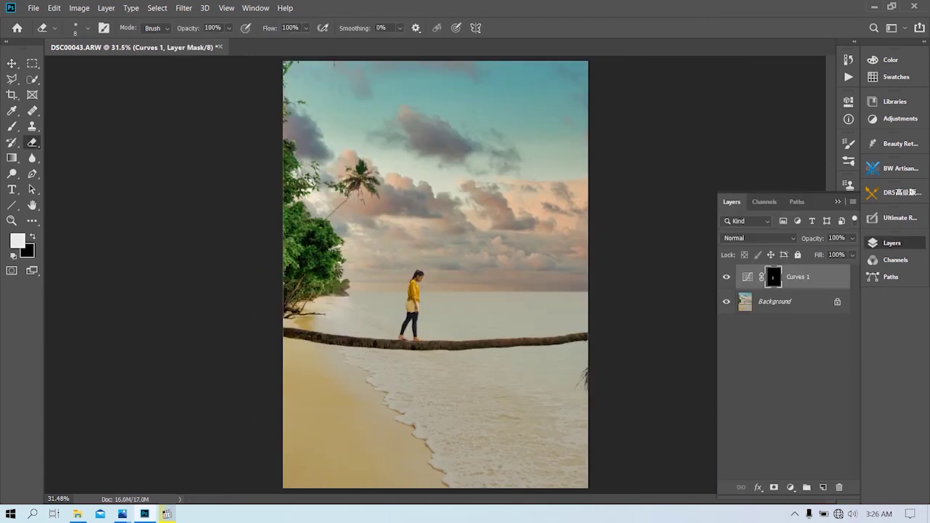
pyautogui.click(34, 8)
pyautogui.click(48, 131)
pyautogui.click(119, 340)
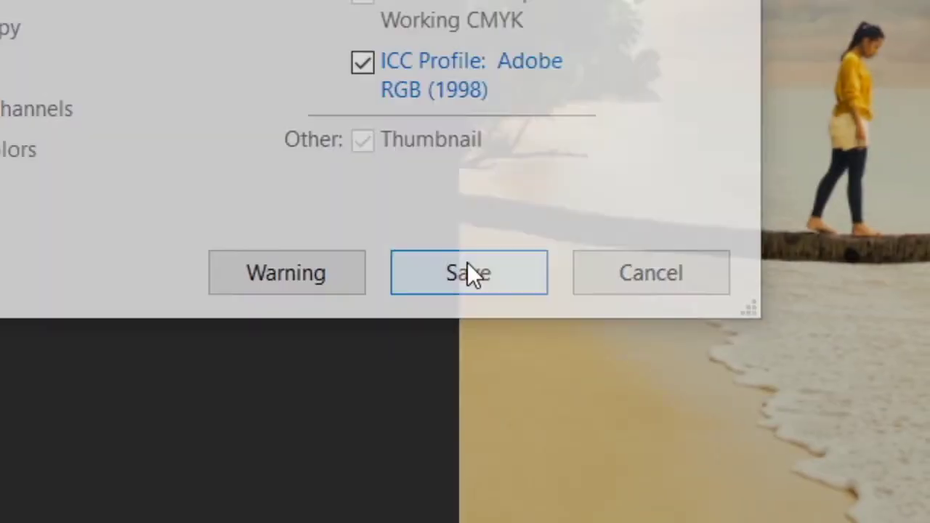
pyautogui.click(286, 354)
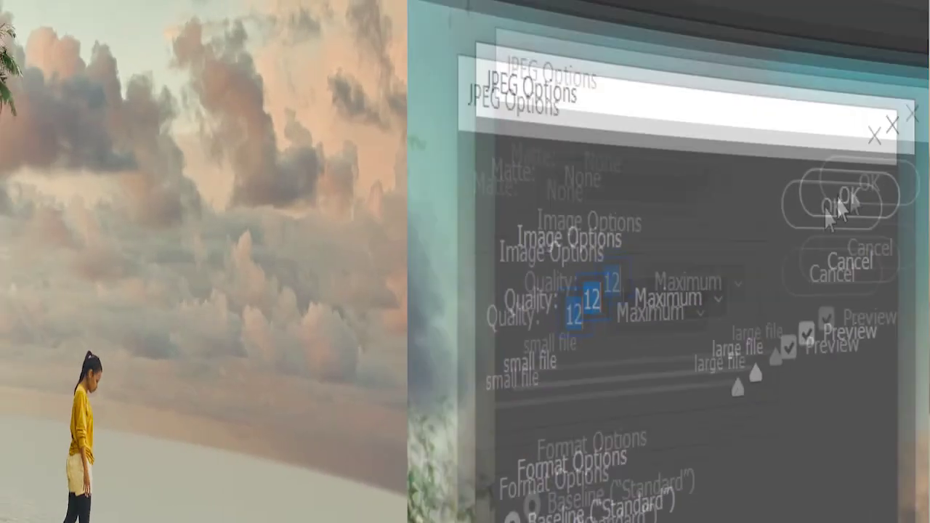